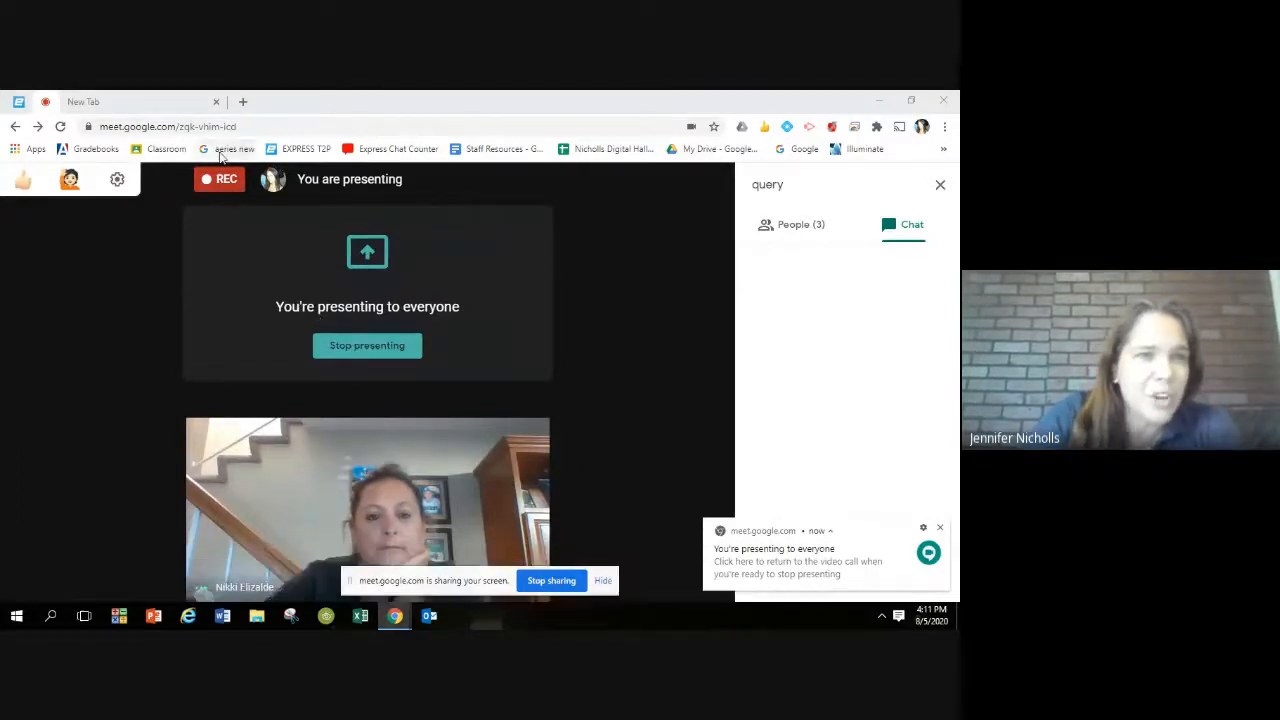
Leave the Meet presenting page for a blank new browser tab.
click(155, 113)
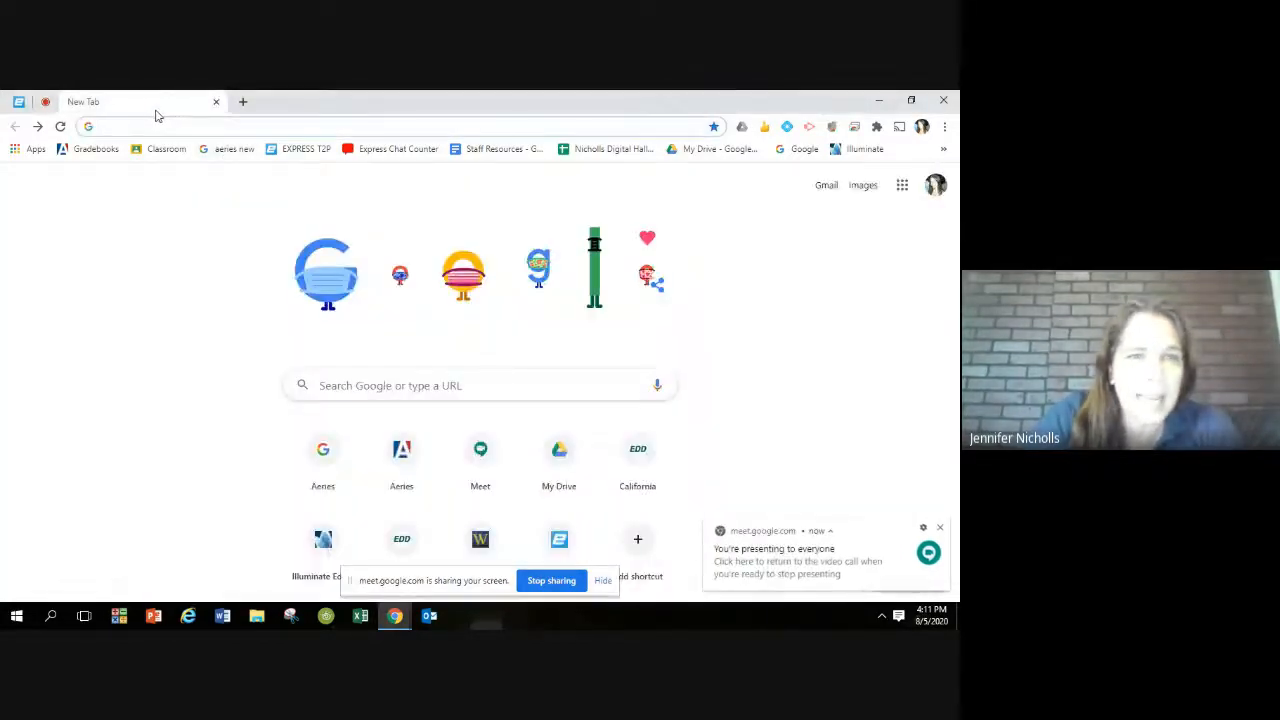
Sign in to Walnut Valley Unified Aeries with the saved district account and continue into the chosen school.
click(221, 151)
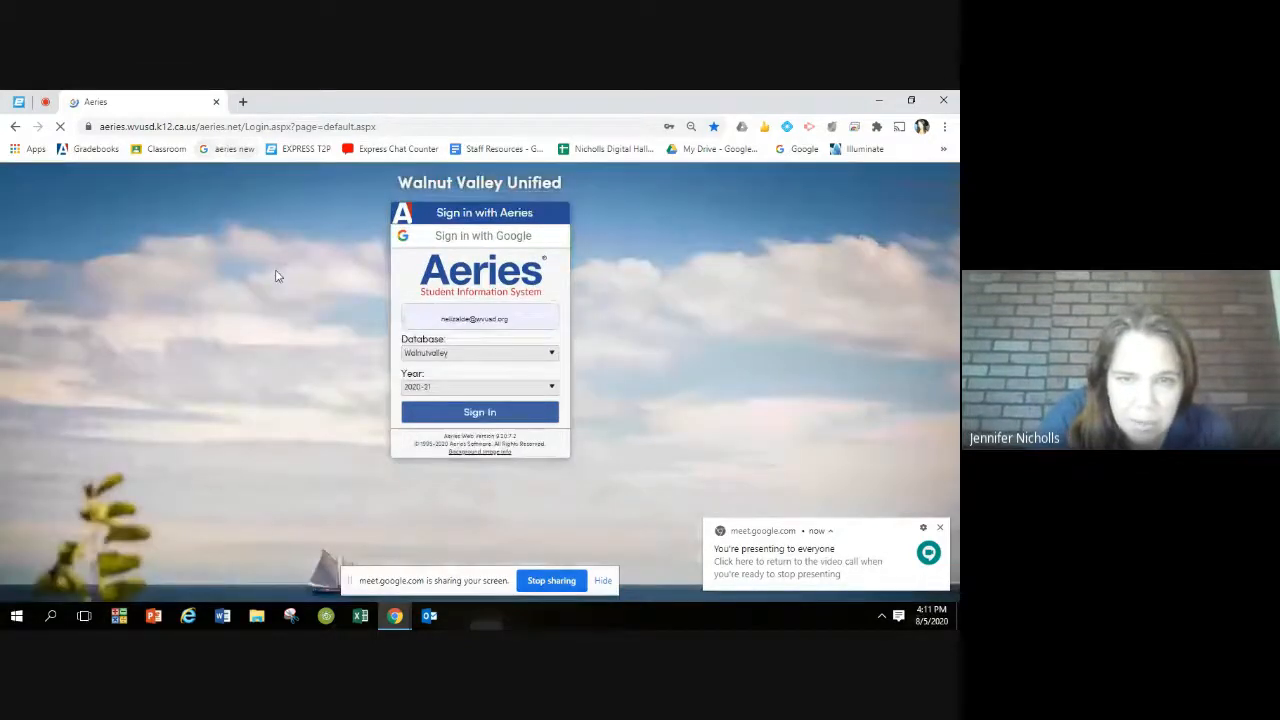
click(478, 318)
click(470, 397)
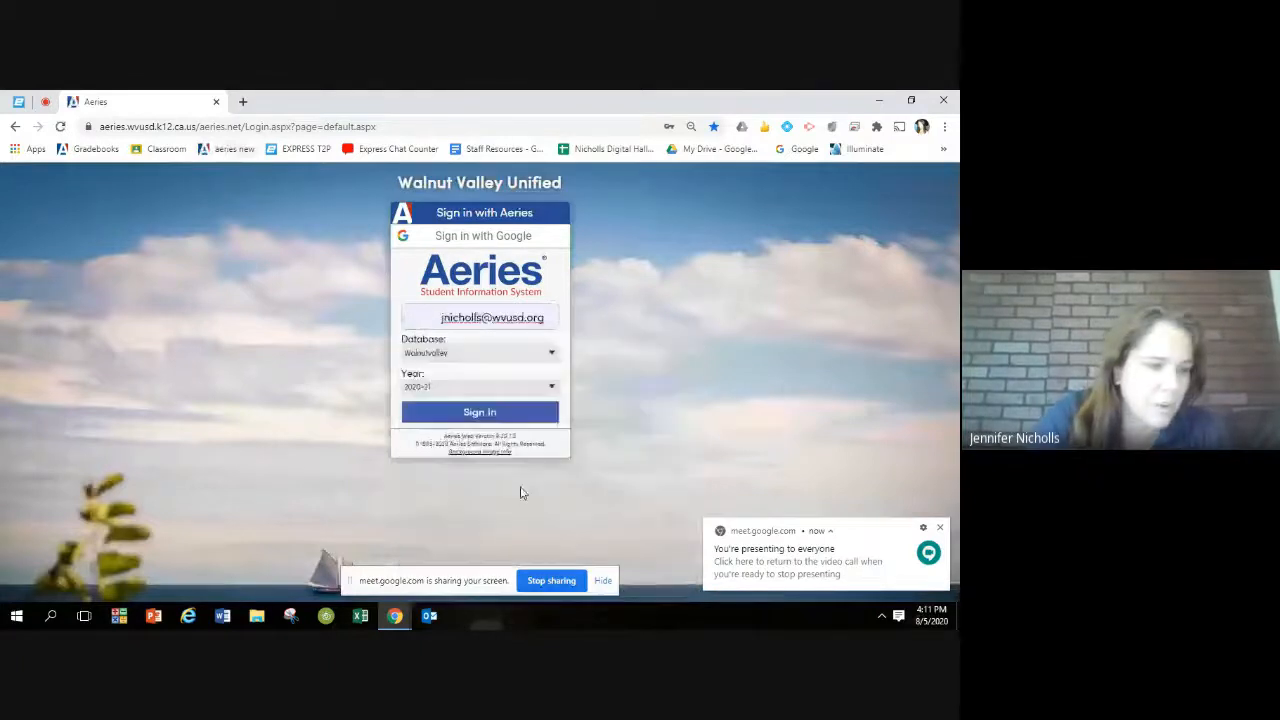
click(486, 413)
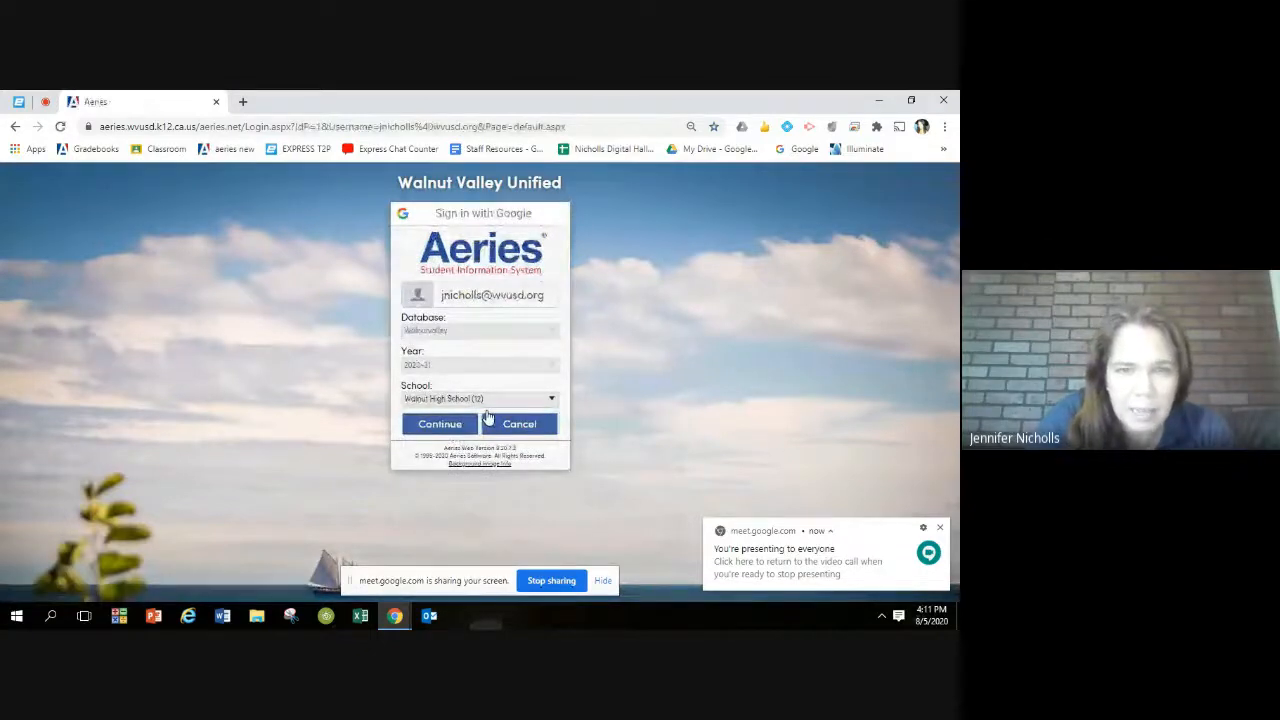
click(445, 424)
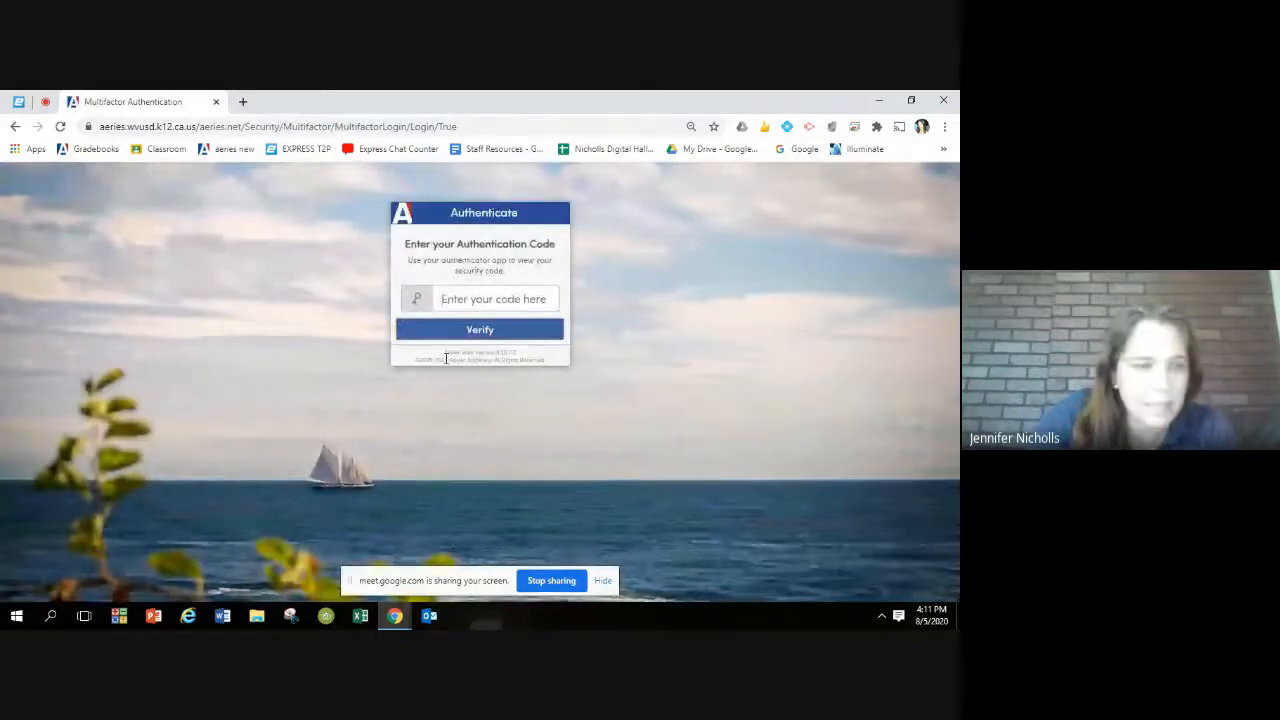
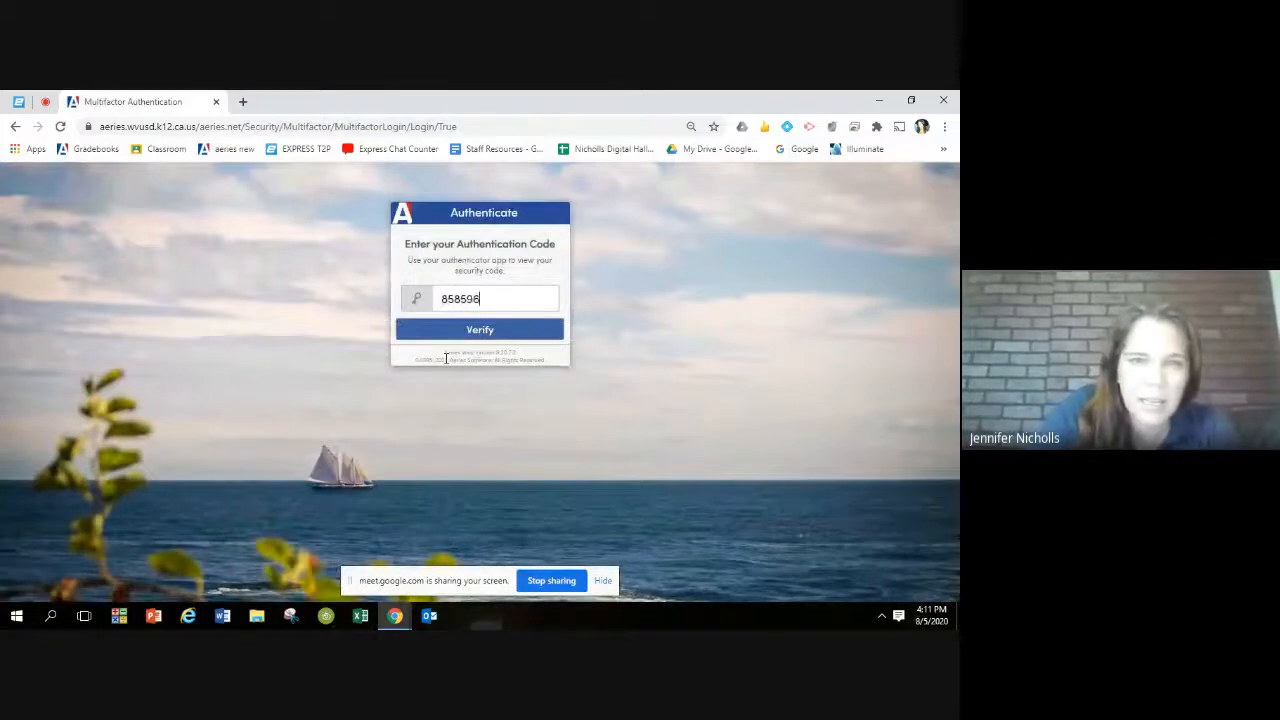
Verify with the authenticator code, re-entering a fresh code after the first is rejected.
click(467, 337)
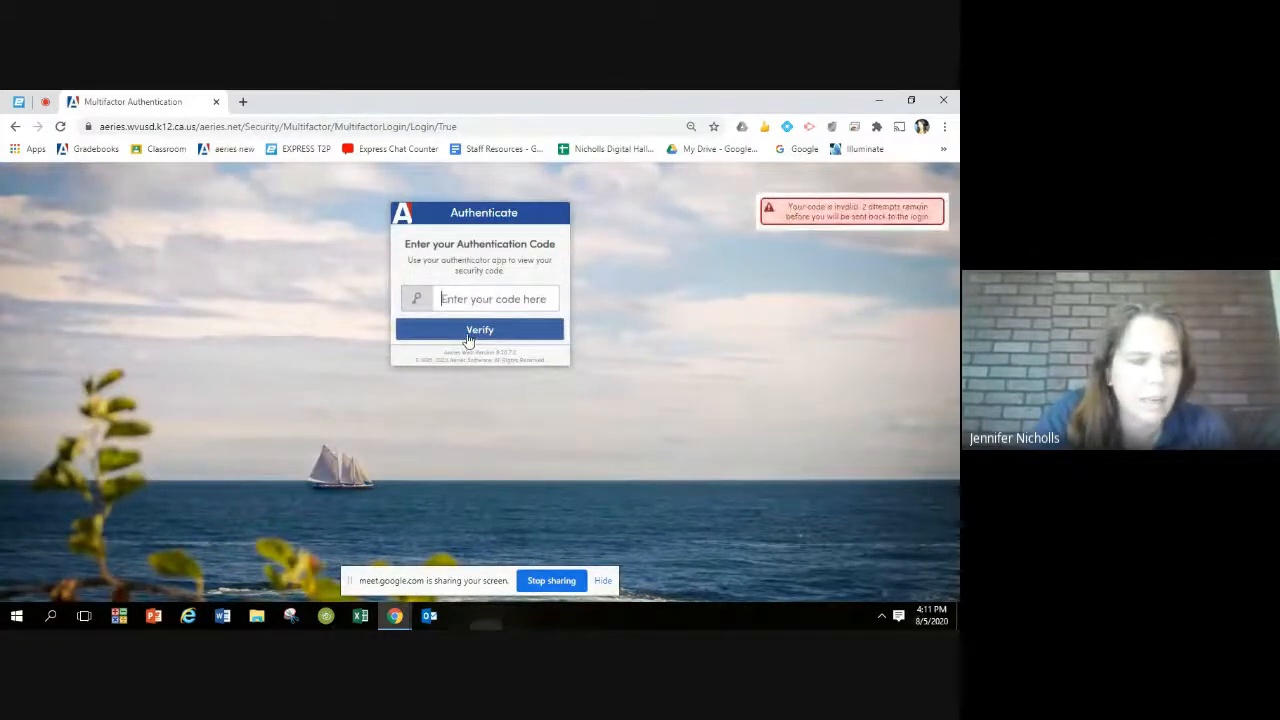
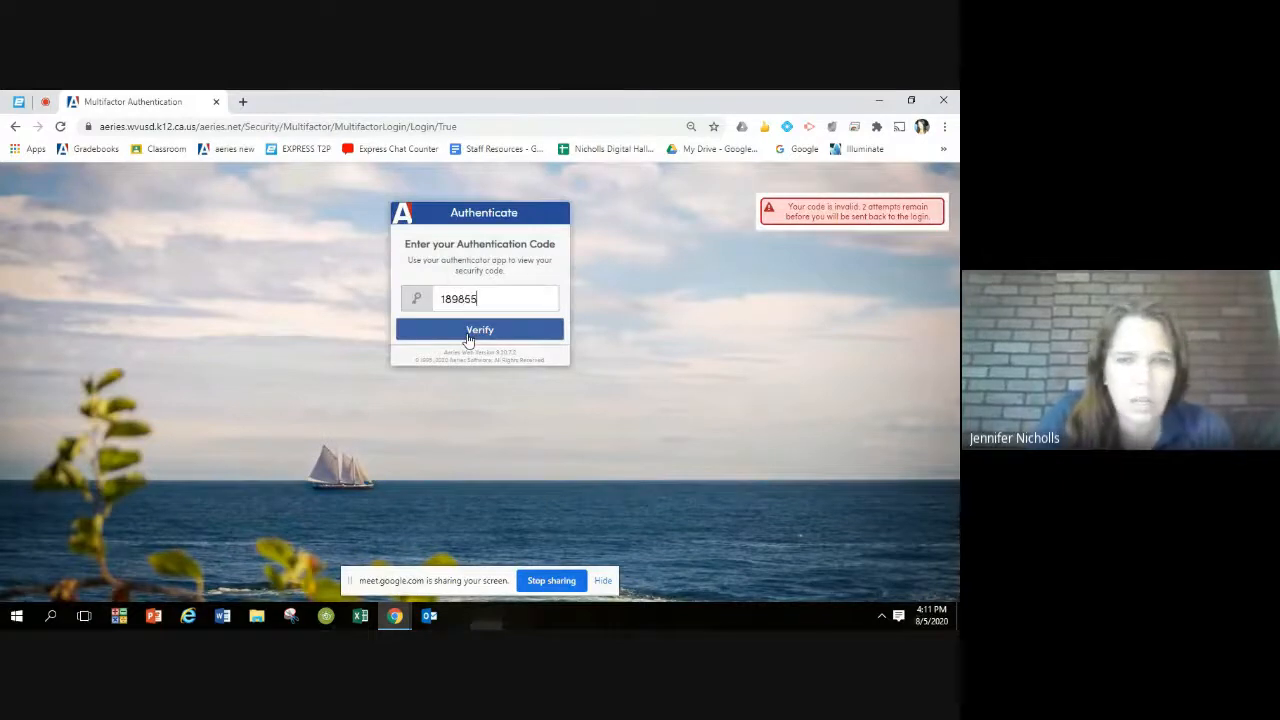
click(469, 338)
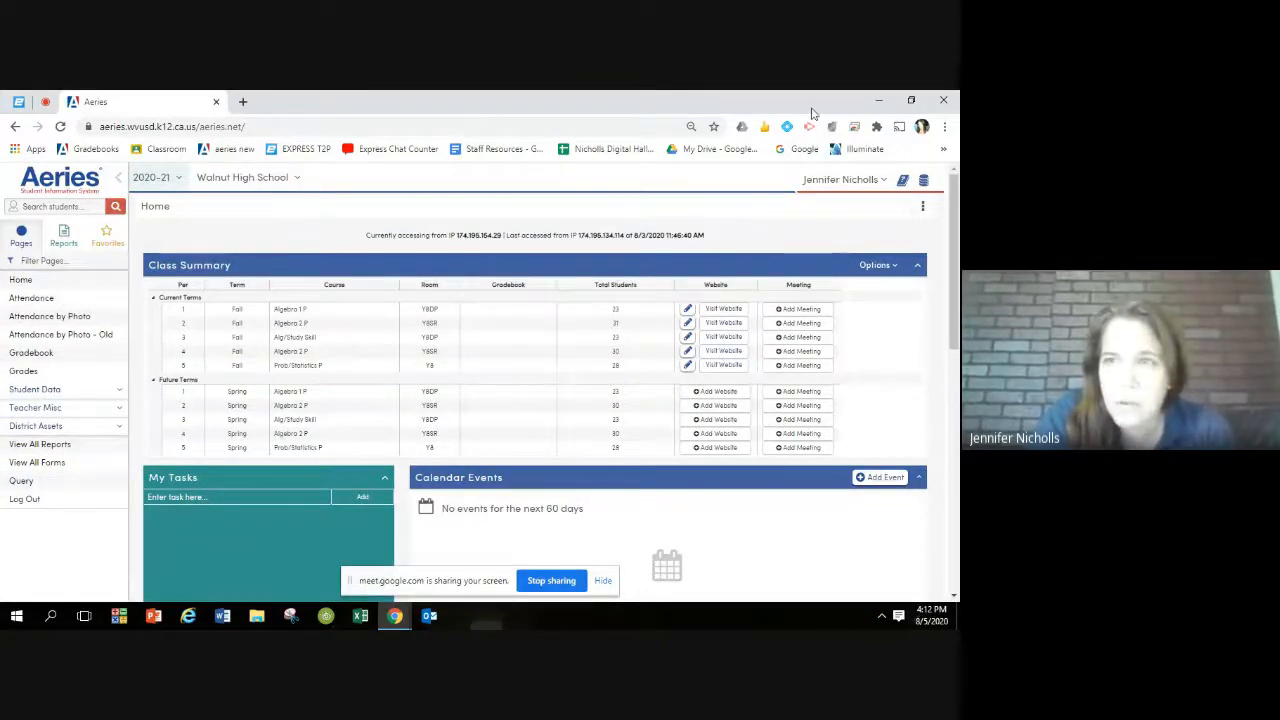
Restore Chrome, split Meet into its own window, and widen the Aeries window beside it.
click(912, 102)
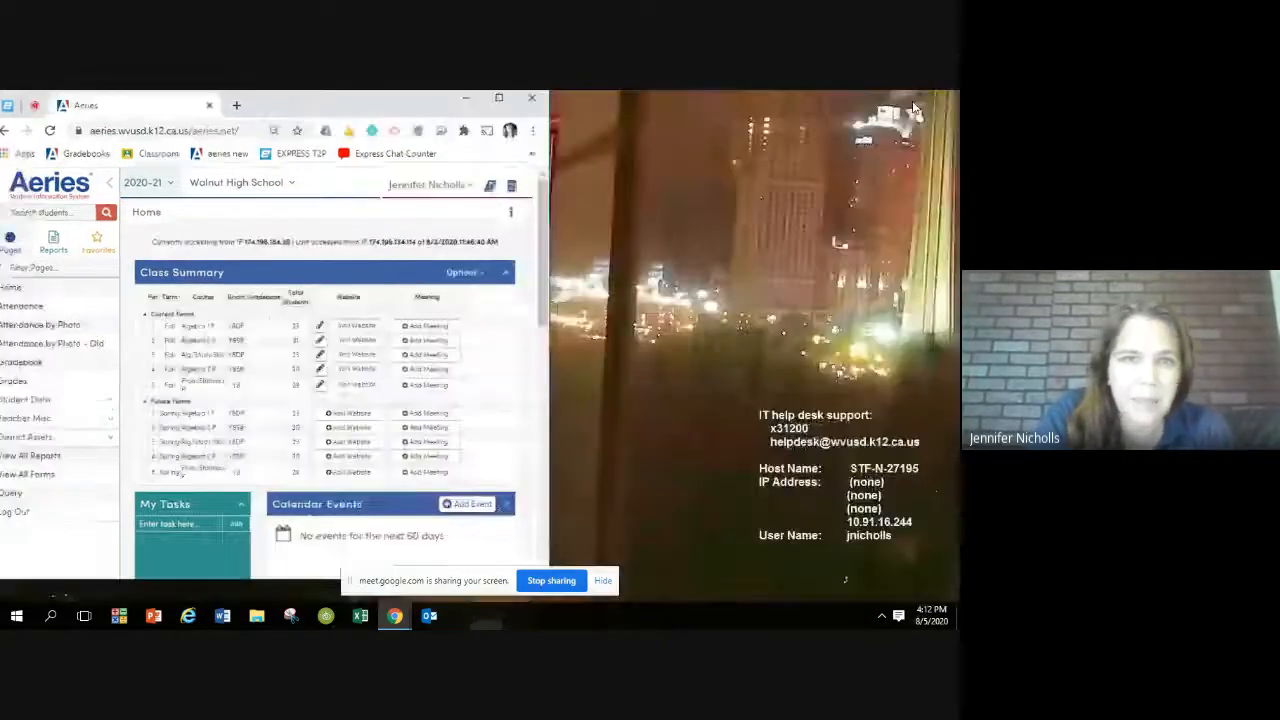
drag(345, 102, 360, 116)
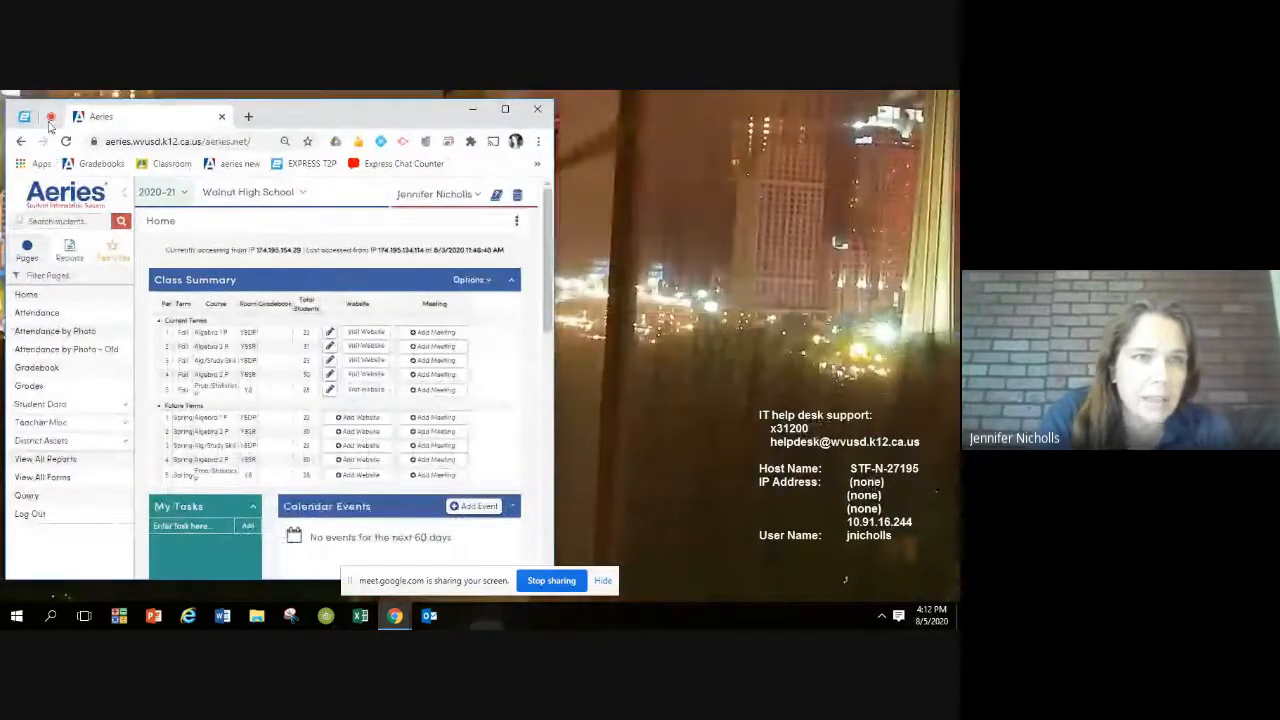
drag(51, 119, 452, 120)
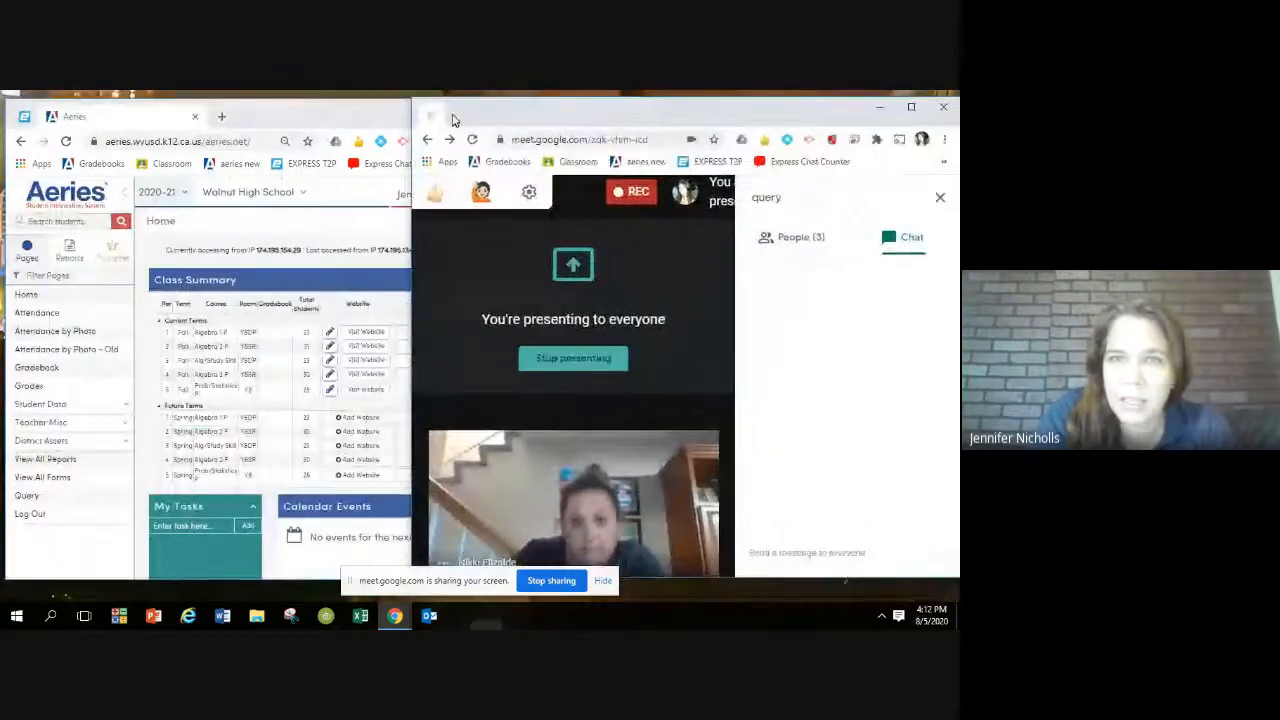
click(266, 113)
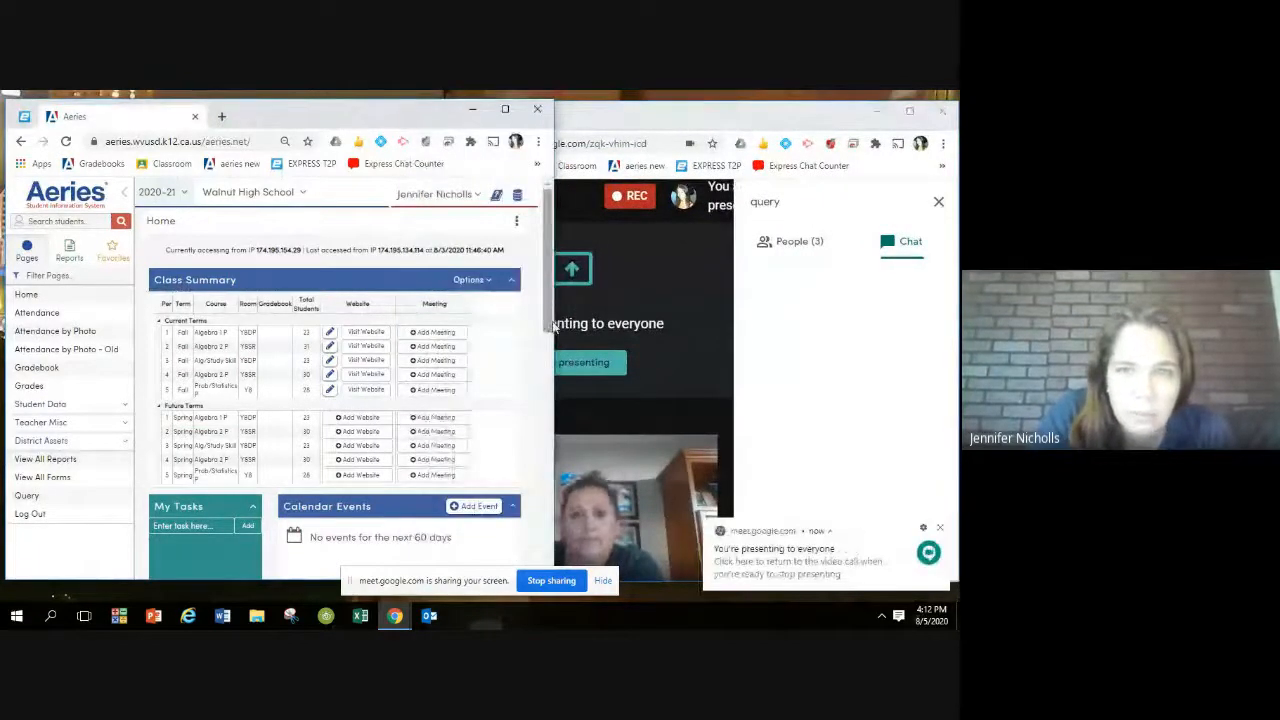
drag(551, 323, 714, 323)
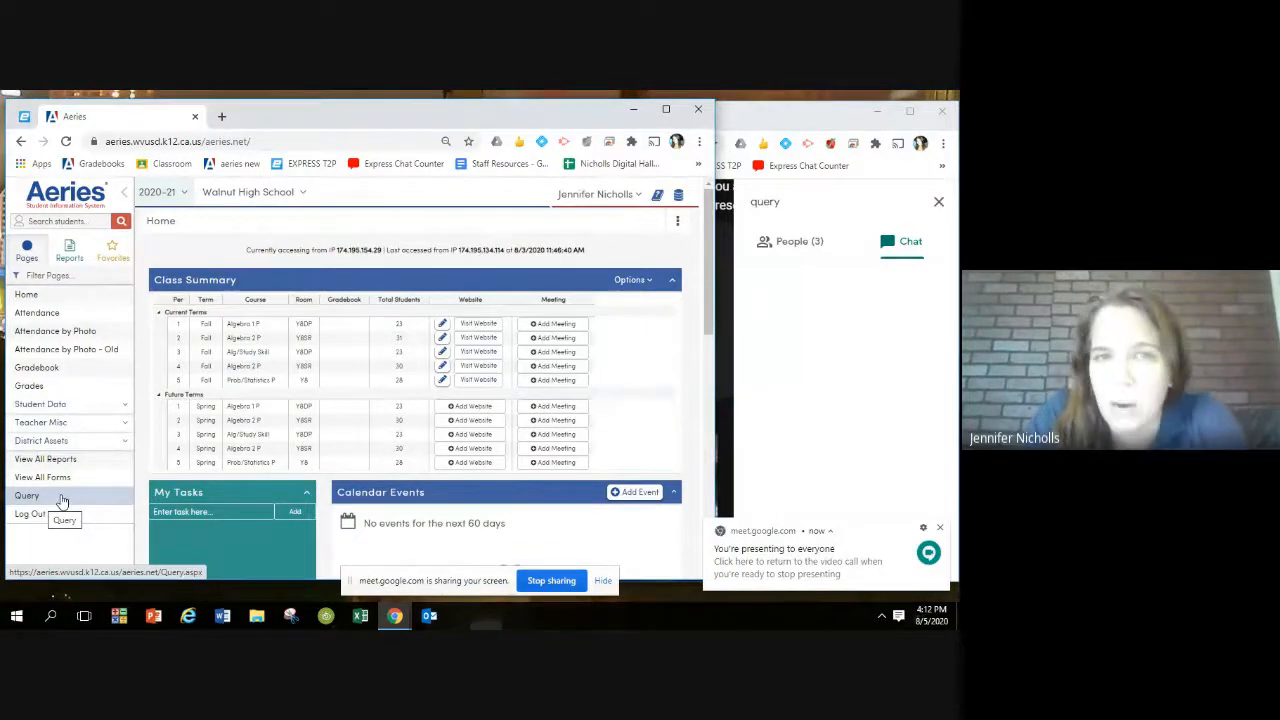
Go to the Query page and show the saved-queries list with names, authors and commands.
click(62, 498)
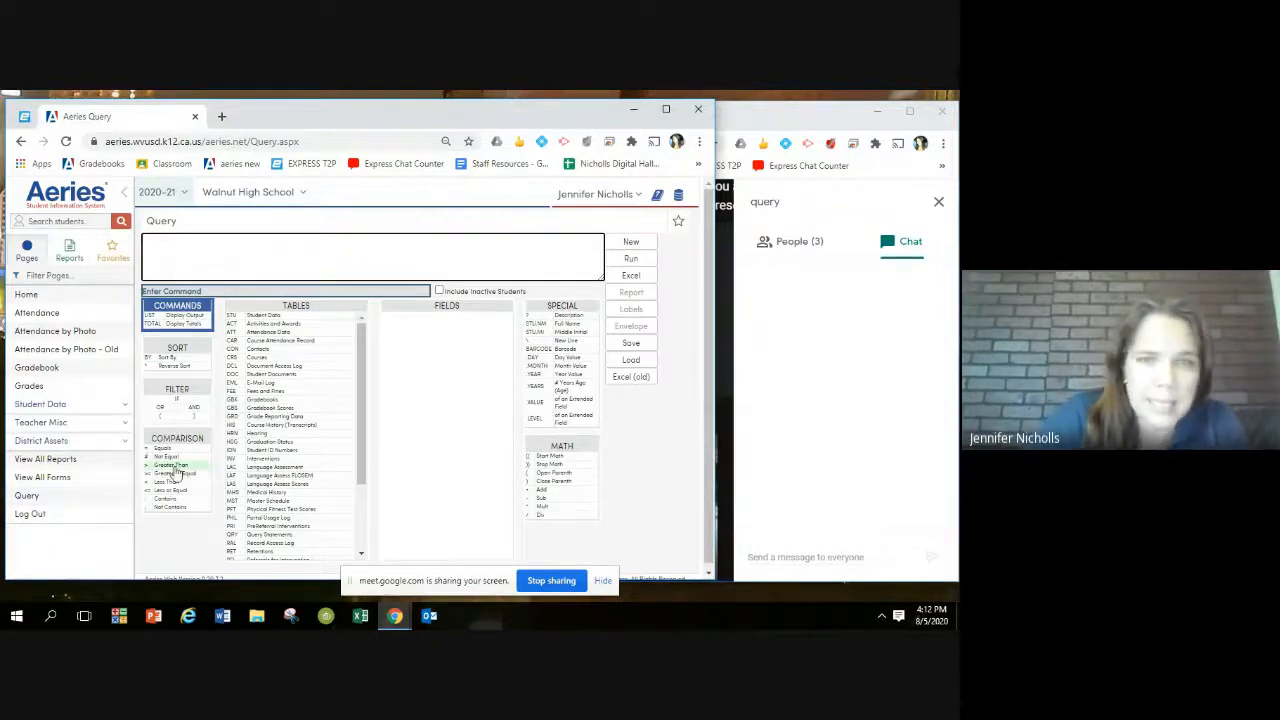
click(639, 368)
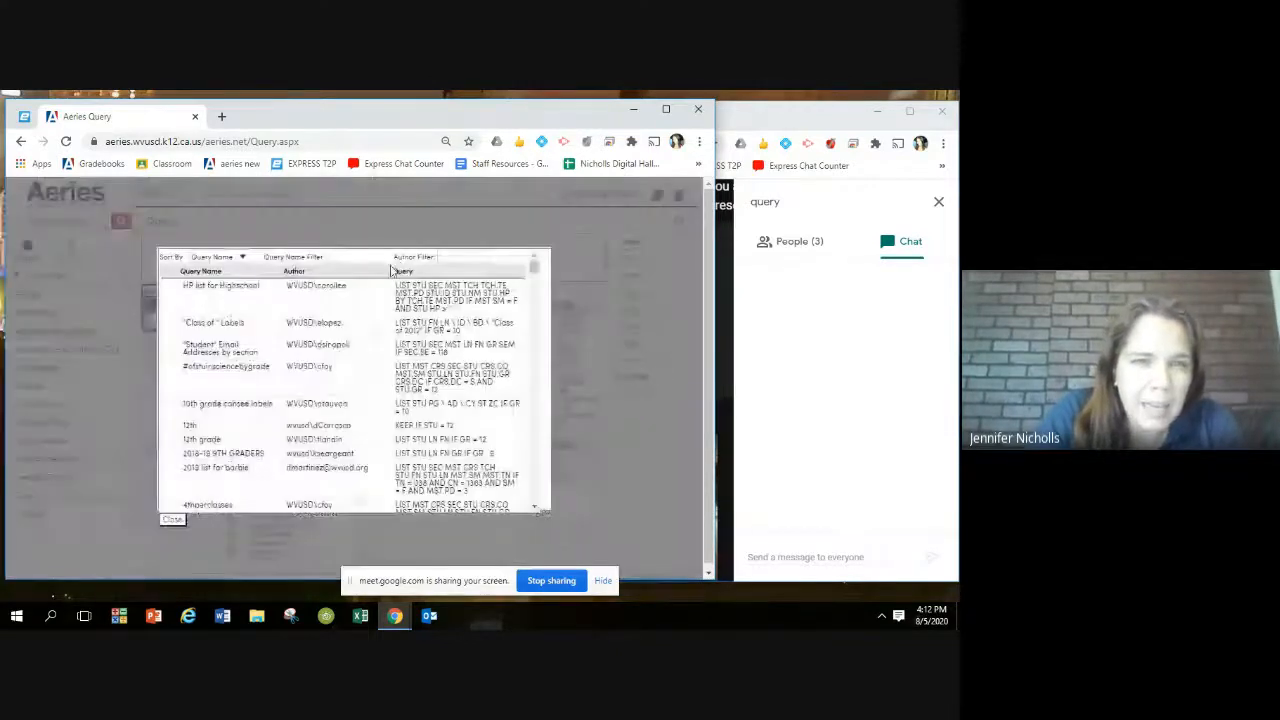
Filter the saved queries by name and load the 'et2p fall' query.
click(343, 256)
text(elig)
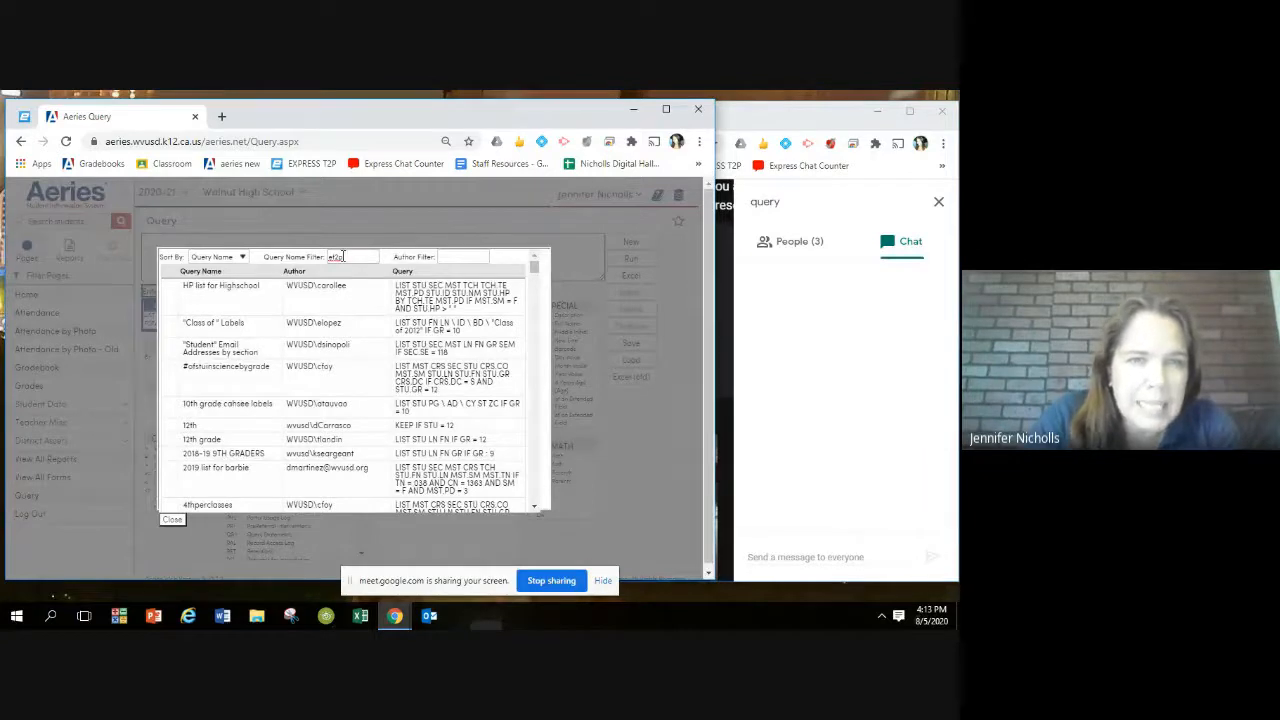
key(Return)
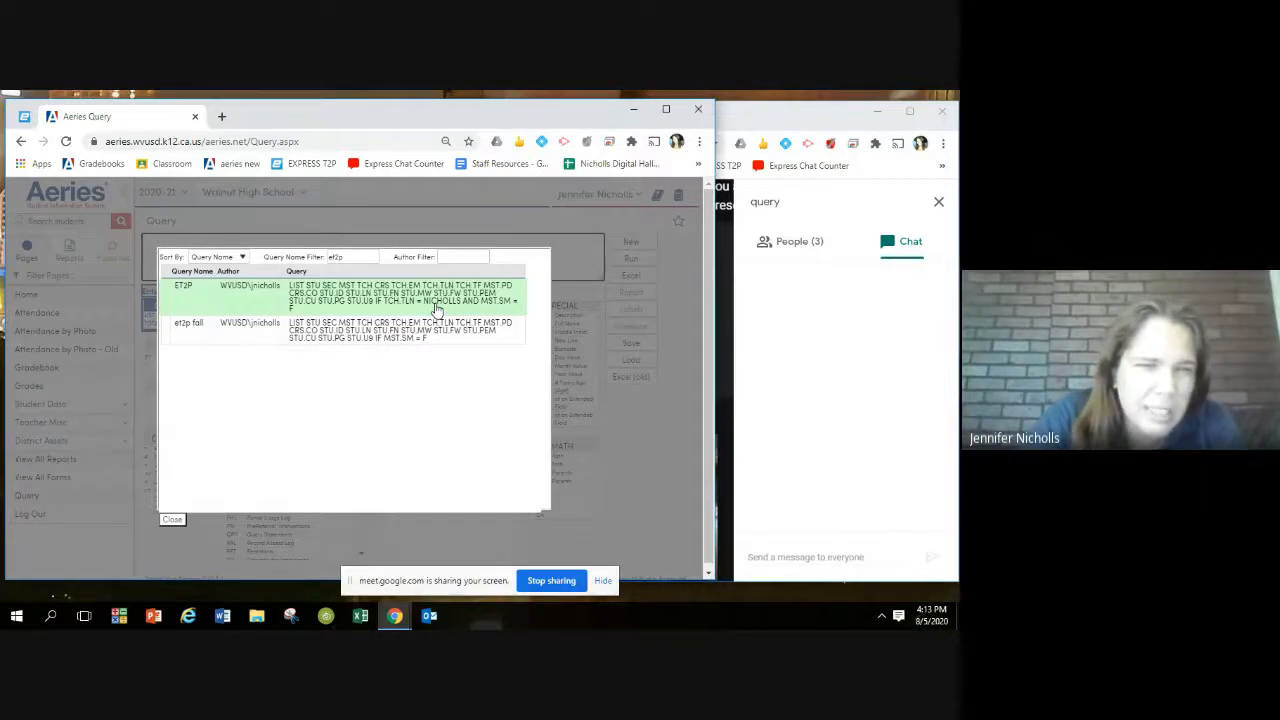
click(352, 340)
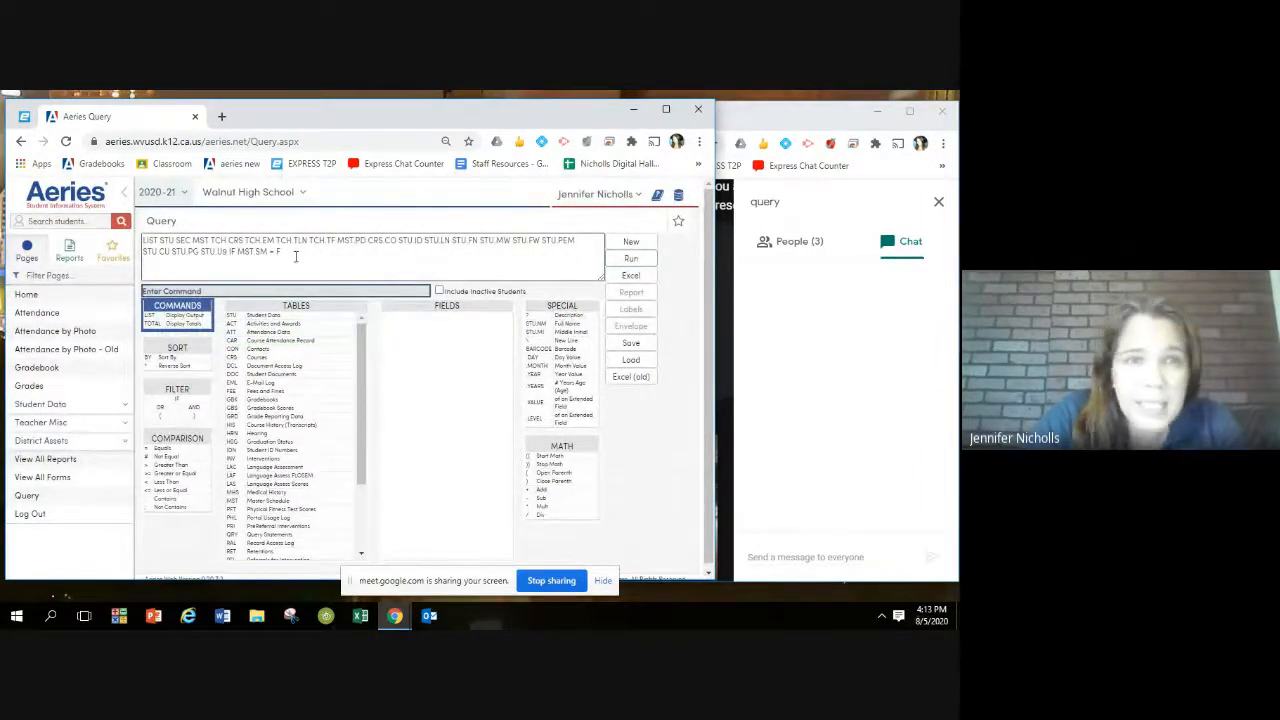
Copy the whole et2p fall query text into the Meet chat and send it, then return to Aeries.
drag(295, 256, 122, 244)
key(ctrl+c)
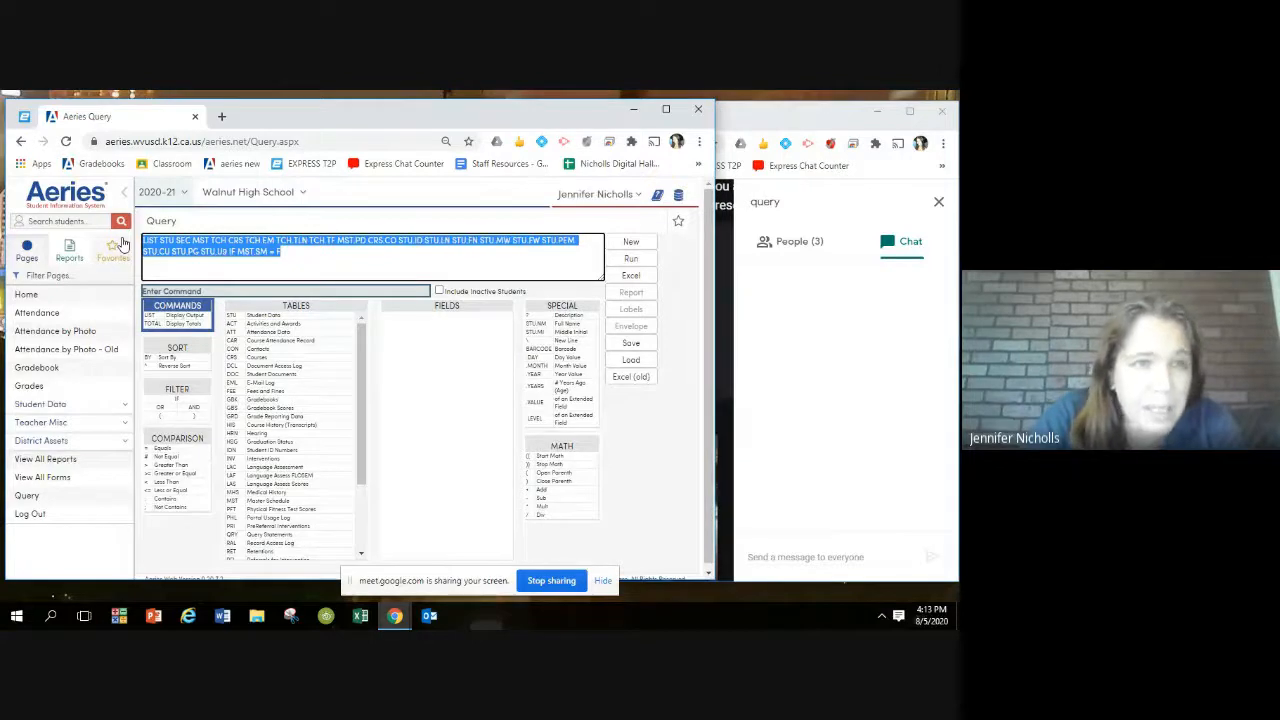
click(116, 248)
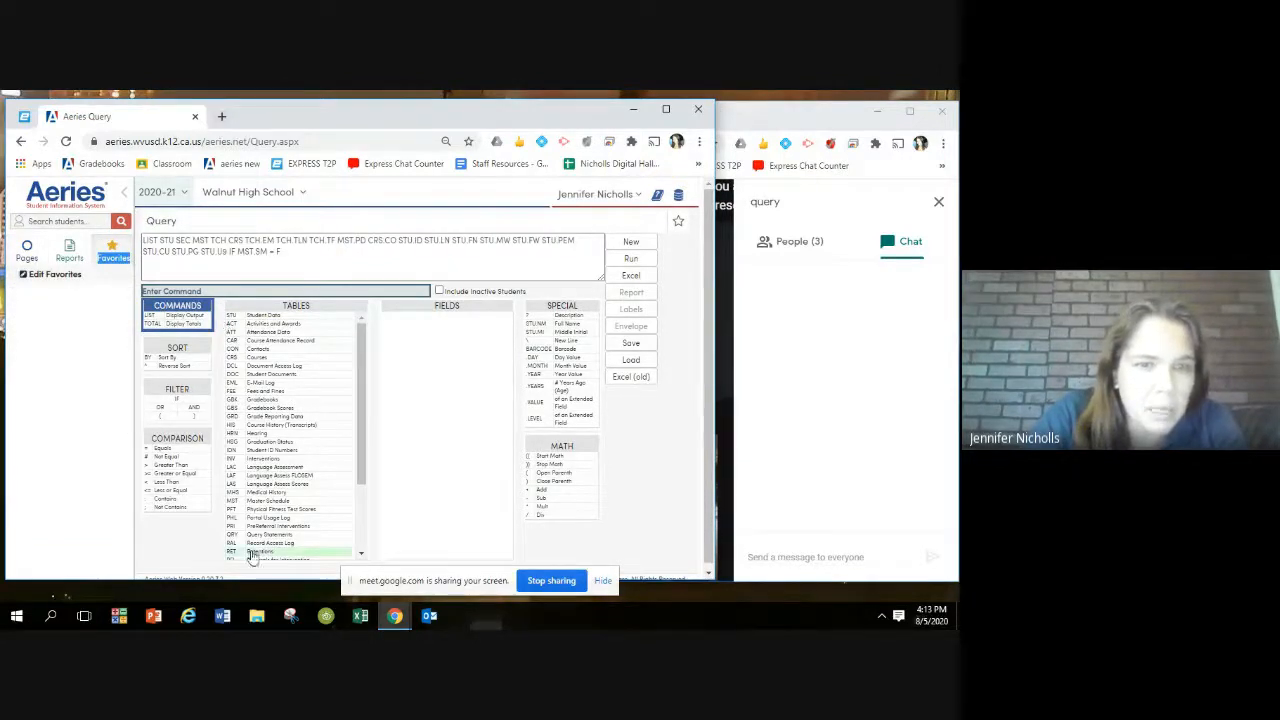
click(766, 570)
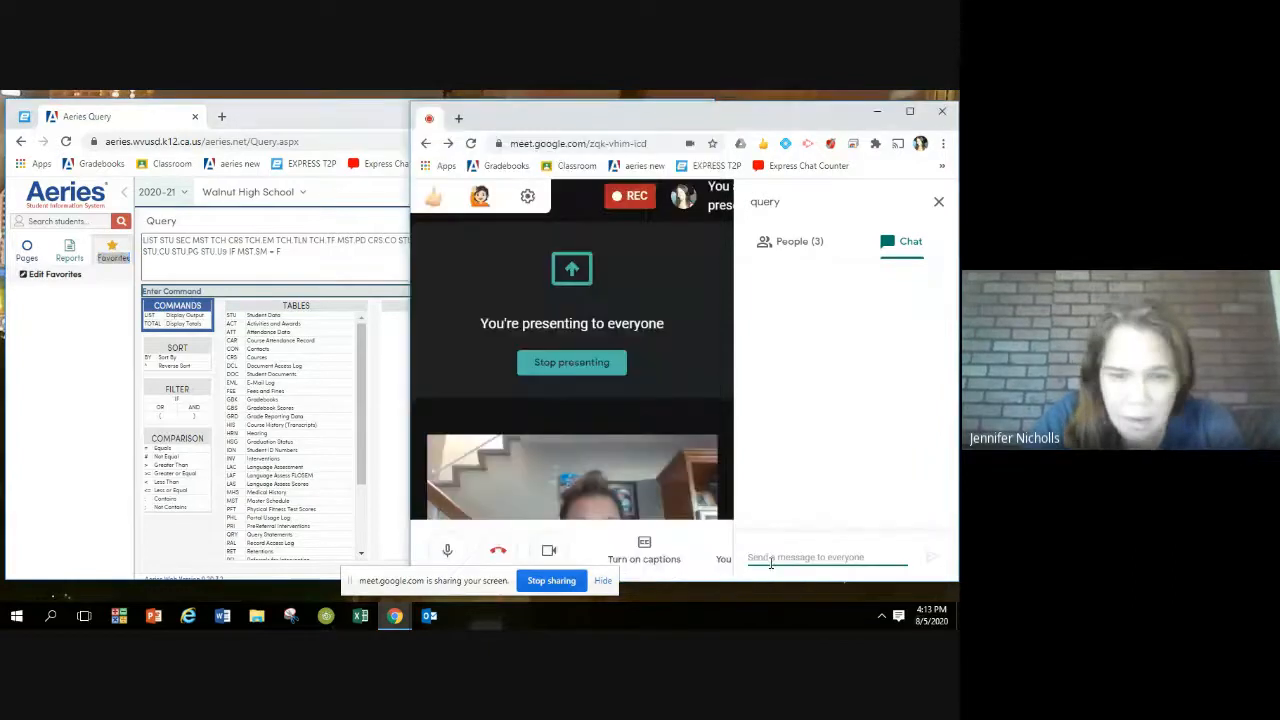
key(ctrl+v)
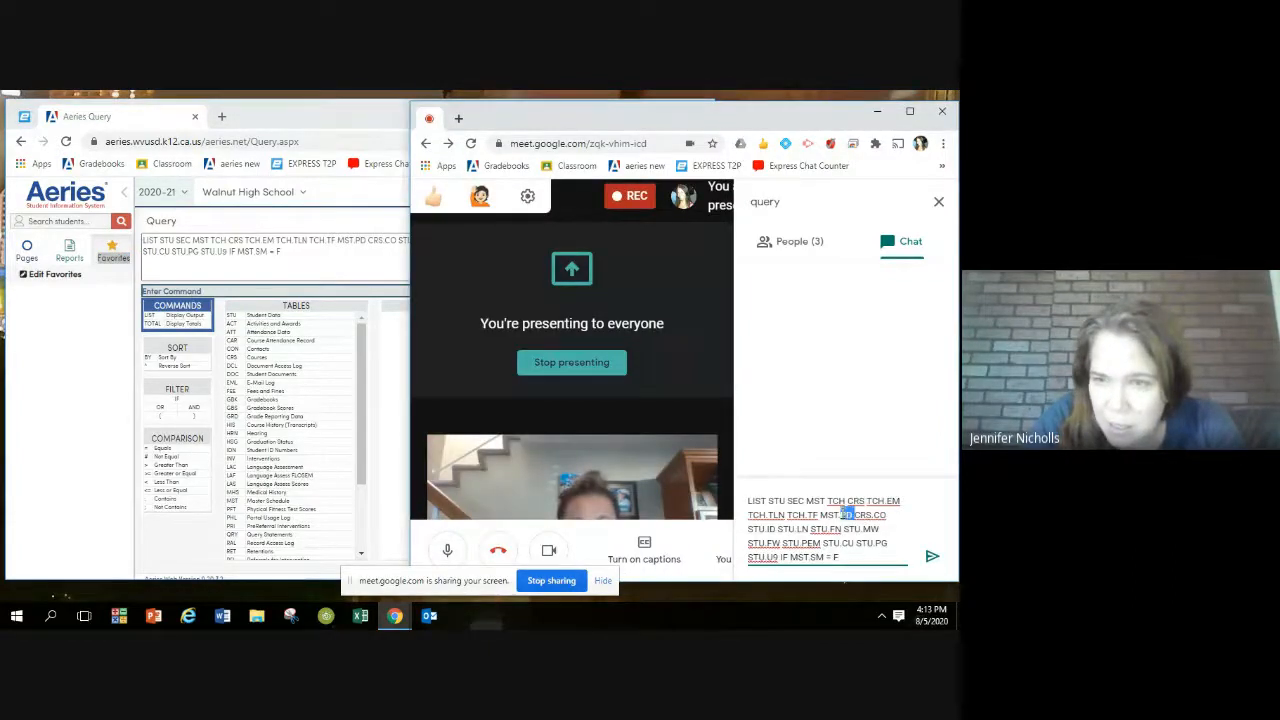
key(Return)
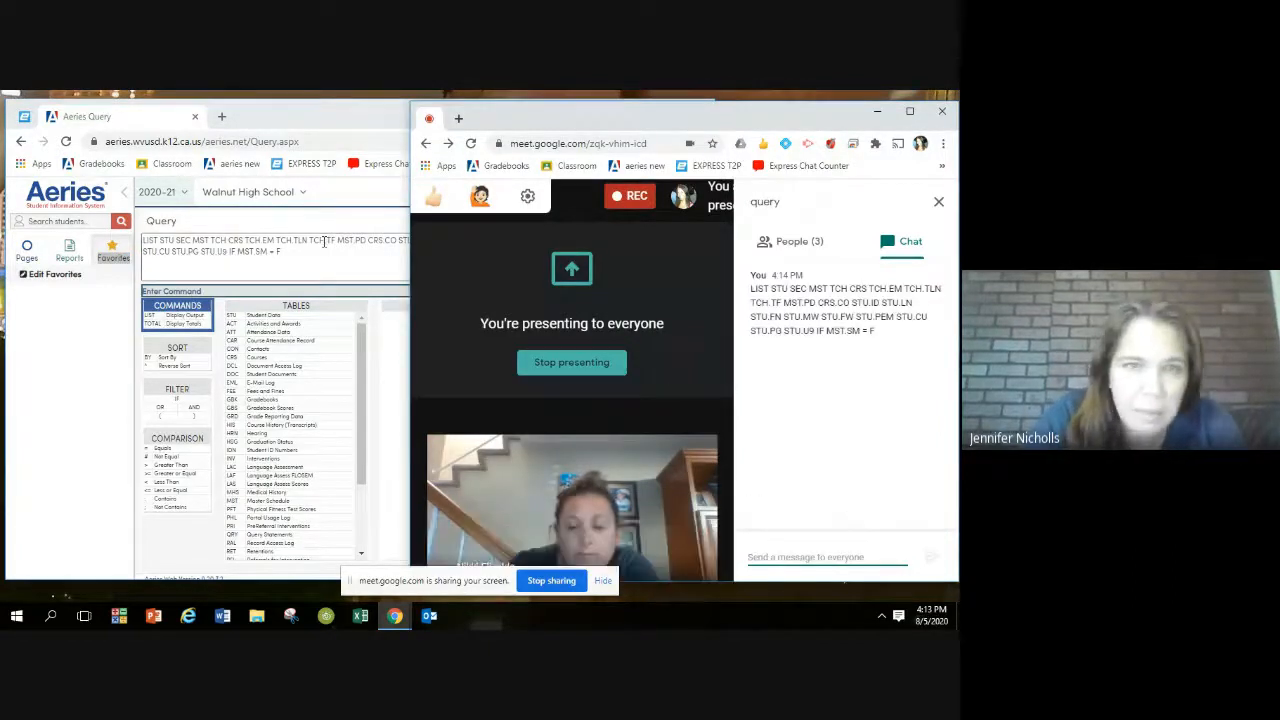
click(323, 257)
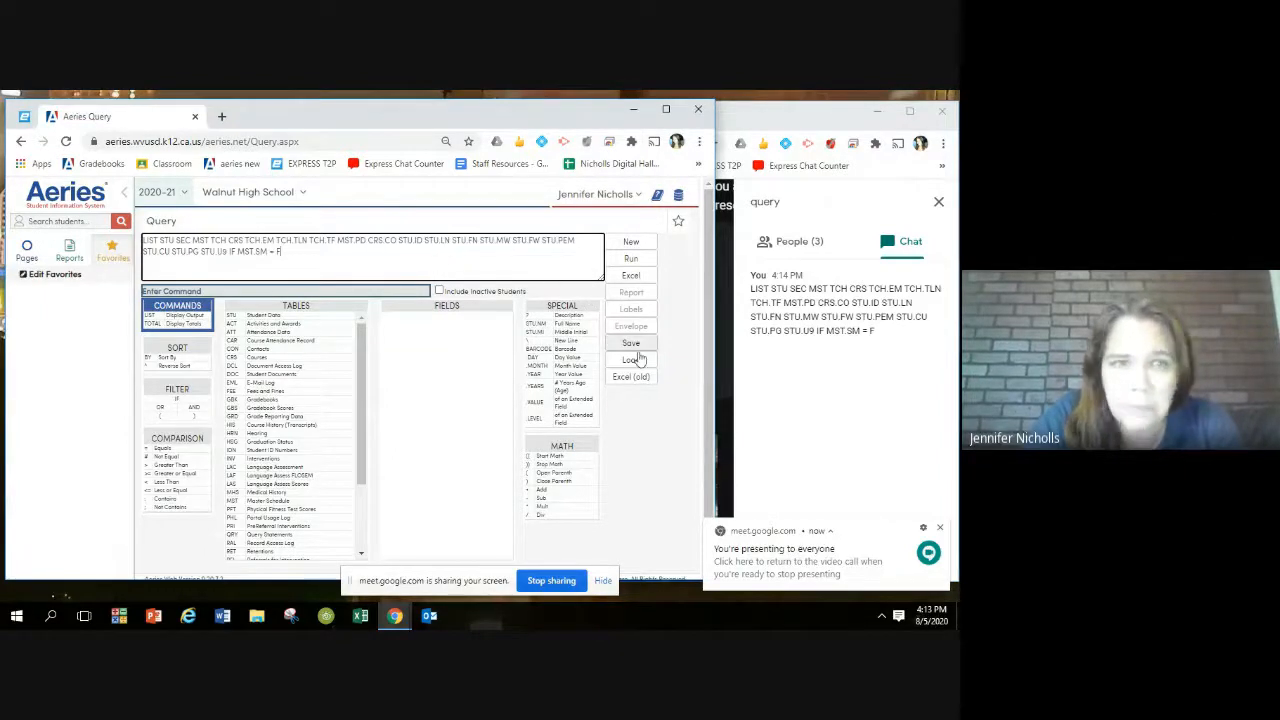
Export the et2p fall query results to Excel and download the finished report.
click(644, 277)
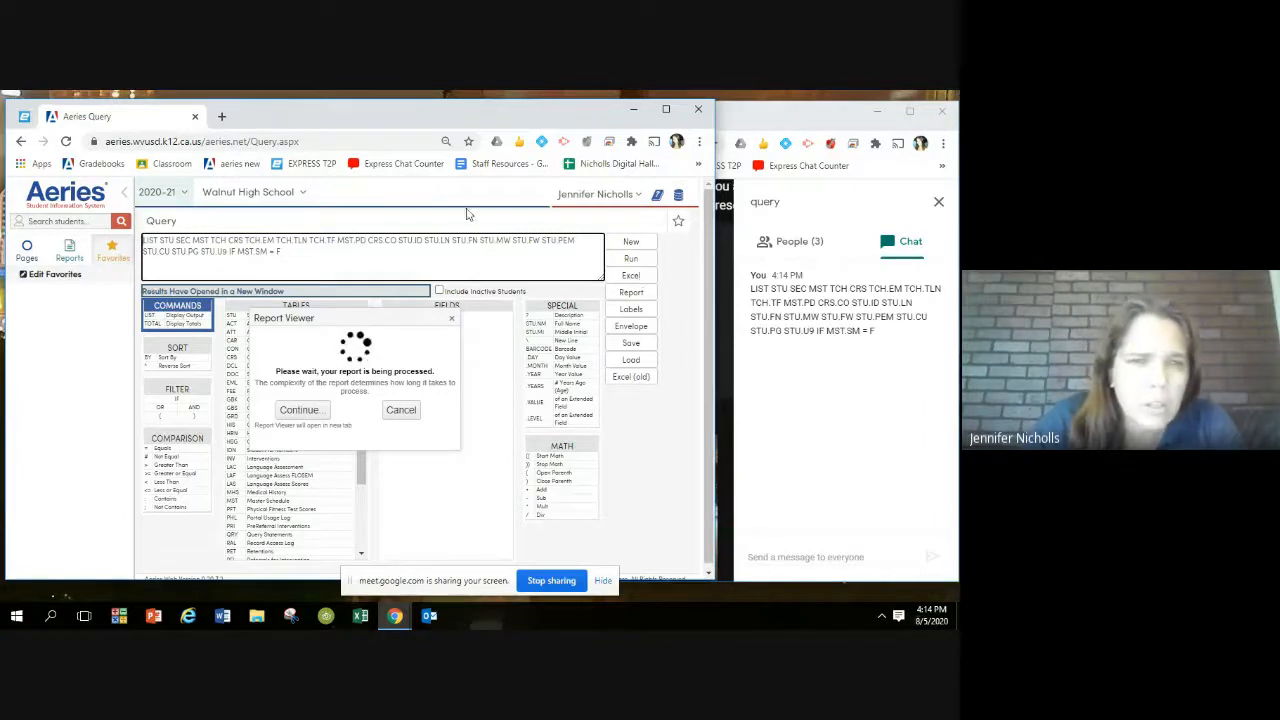
click(299, 410)
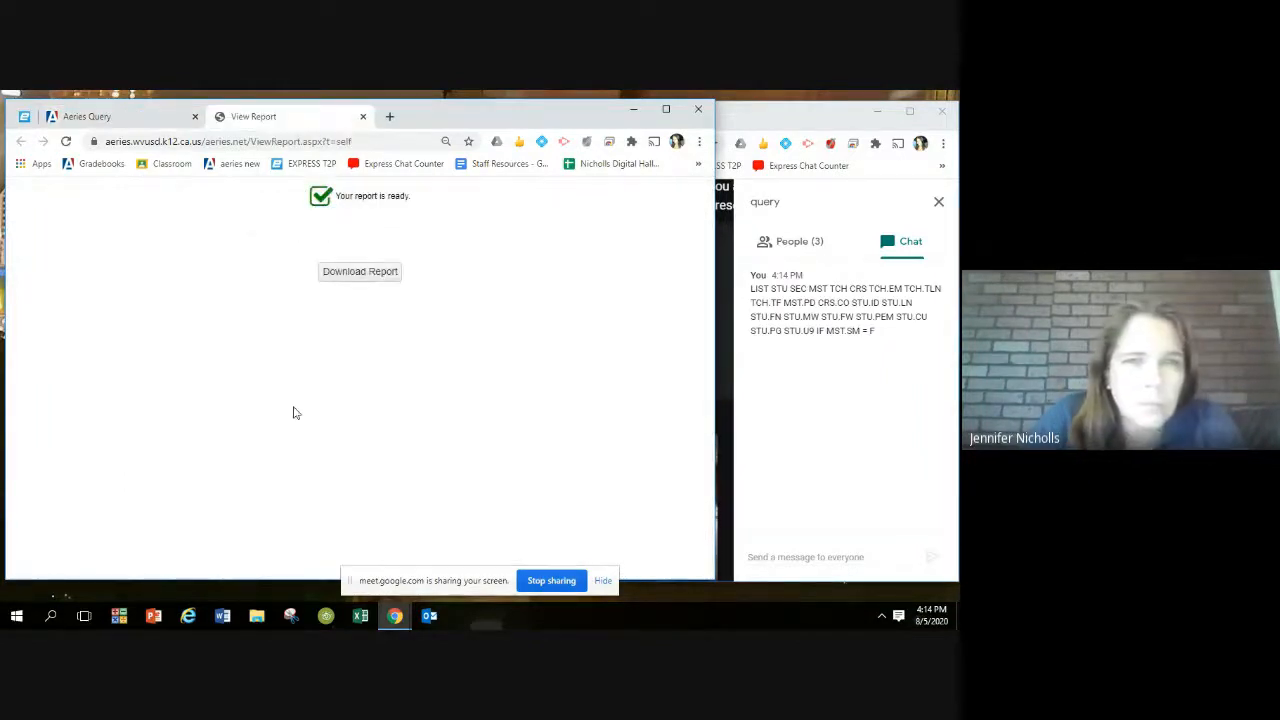
click(356, 284)
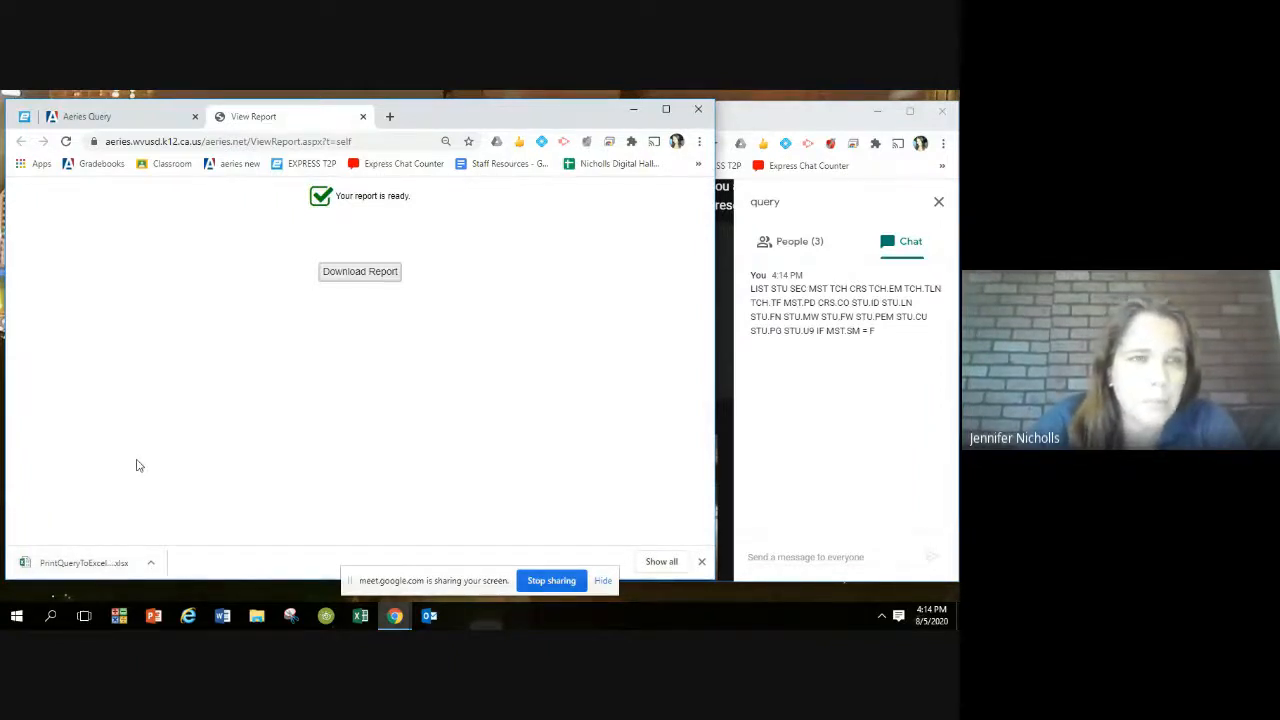
Dismiss the report-ready notice and show the downloaded PrintQueryToExcel spreadsheet in the Downloads folder.
click(127, 122)
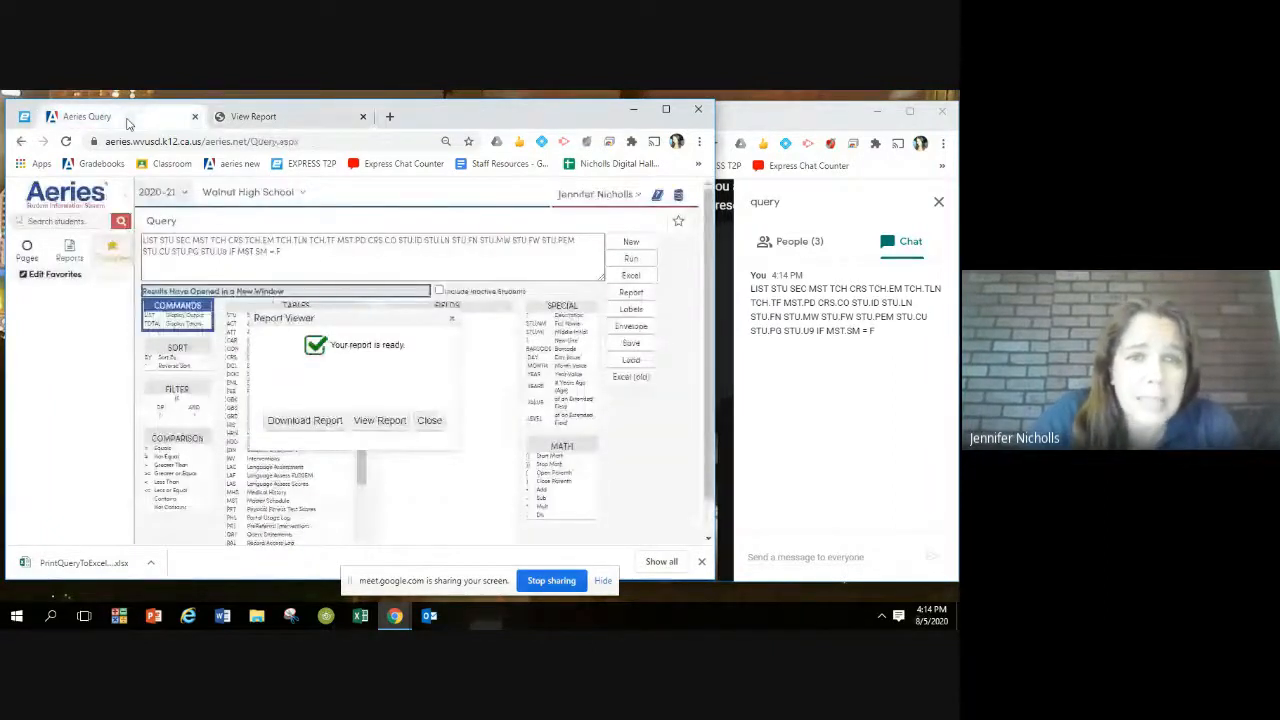
click(429, 421)
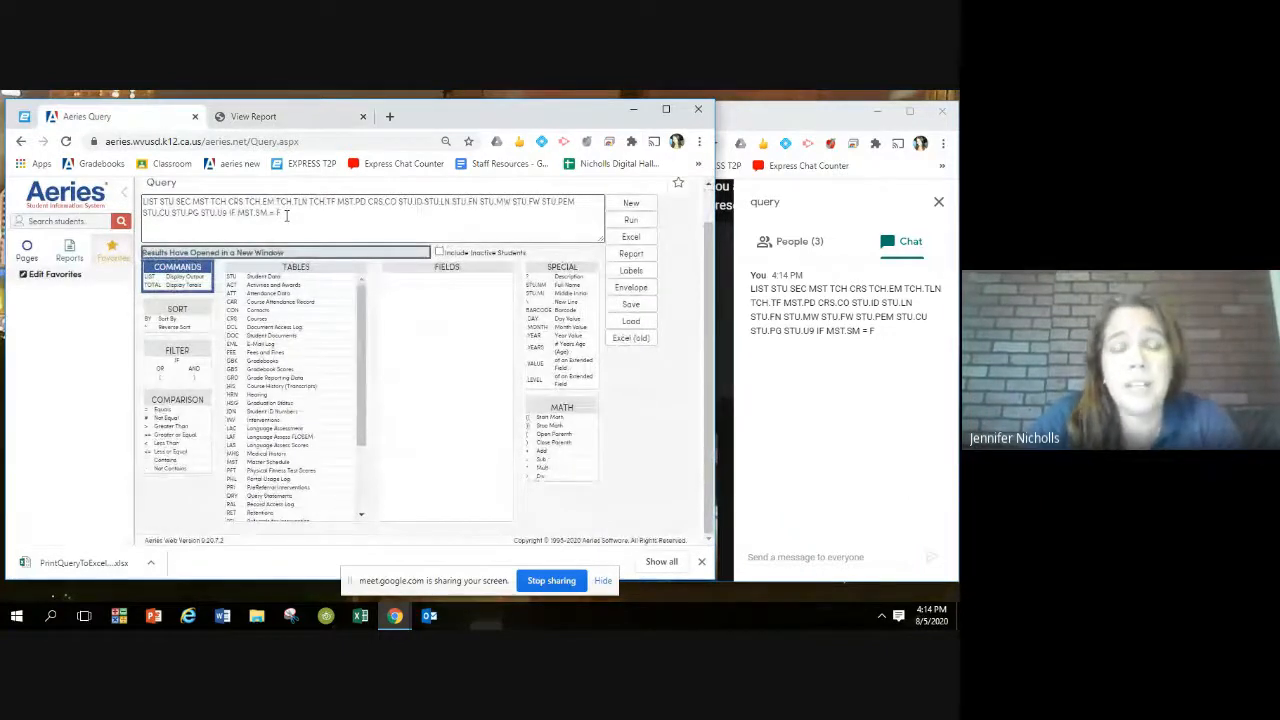
click(151, 565)
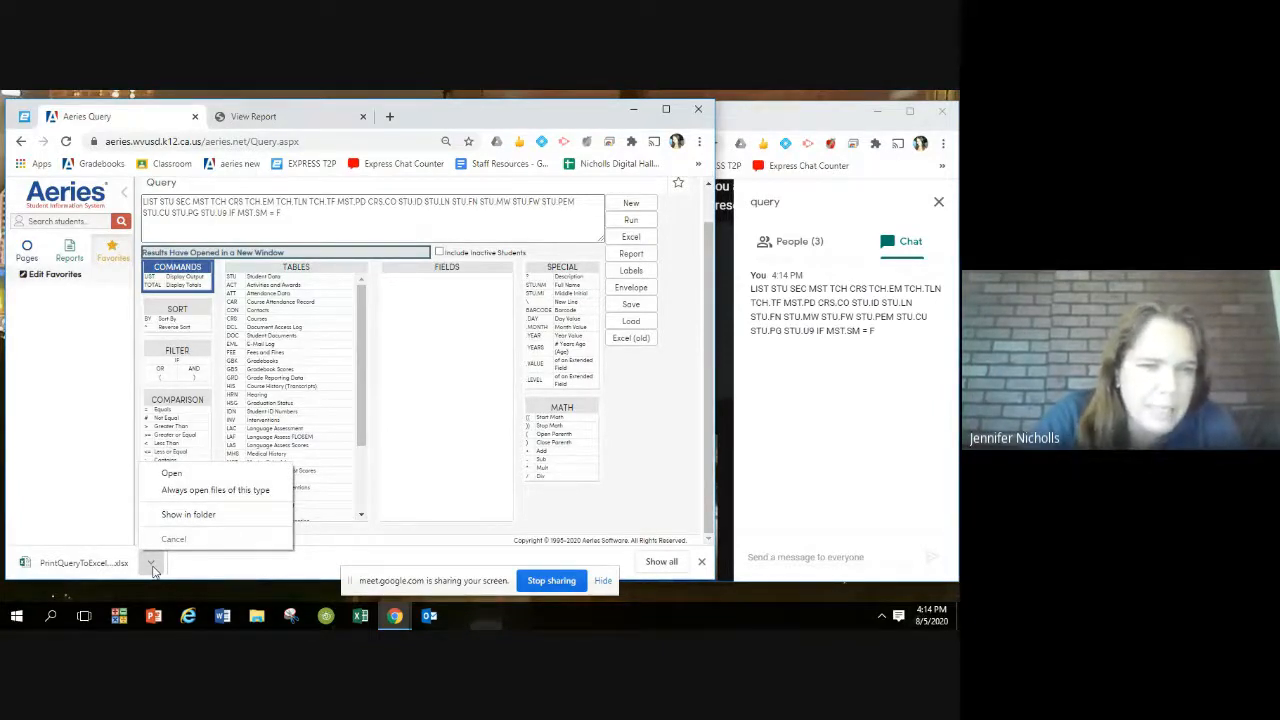
click(85, 474)
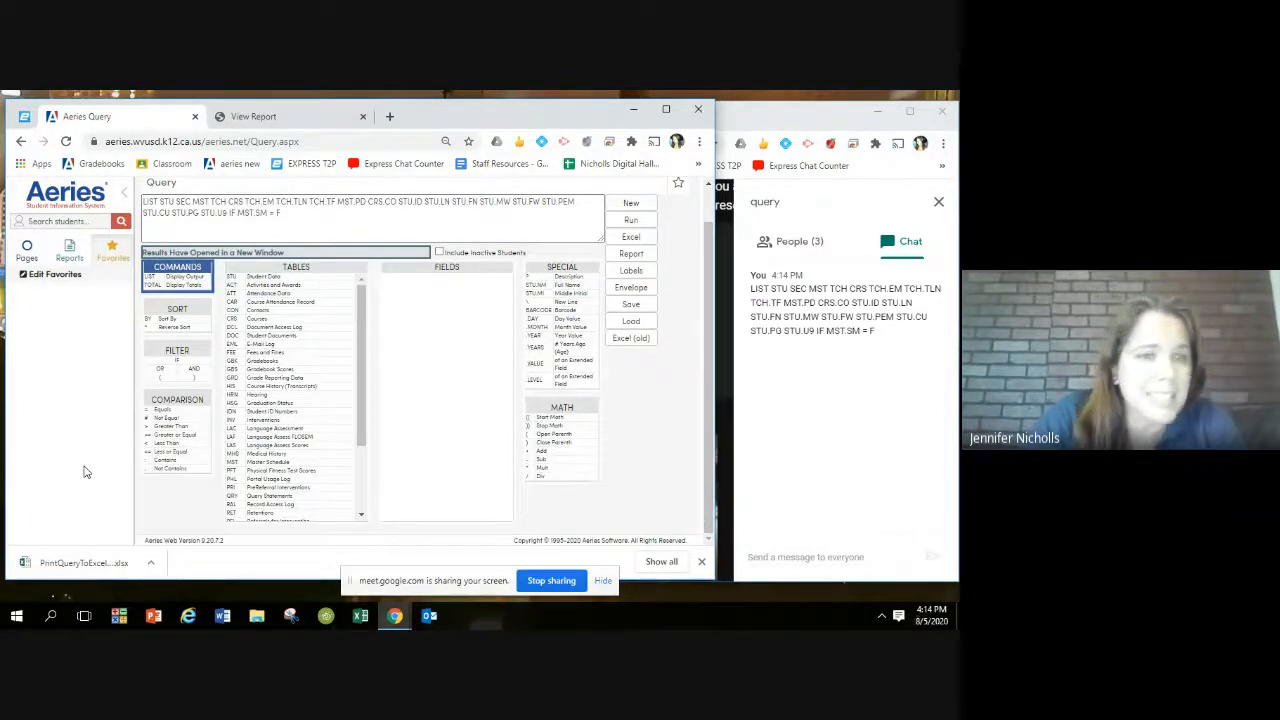
click(153, 564)
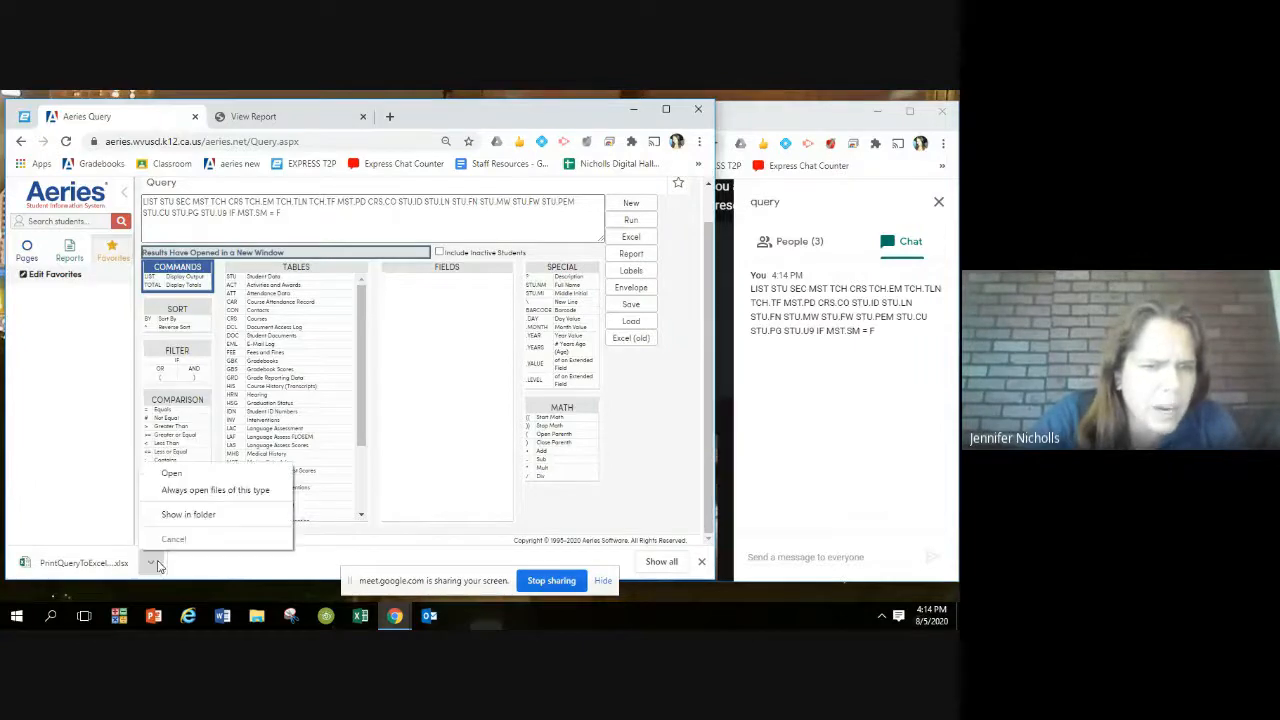
click(185, 515)
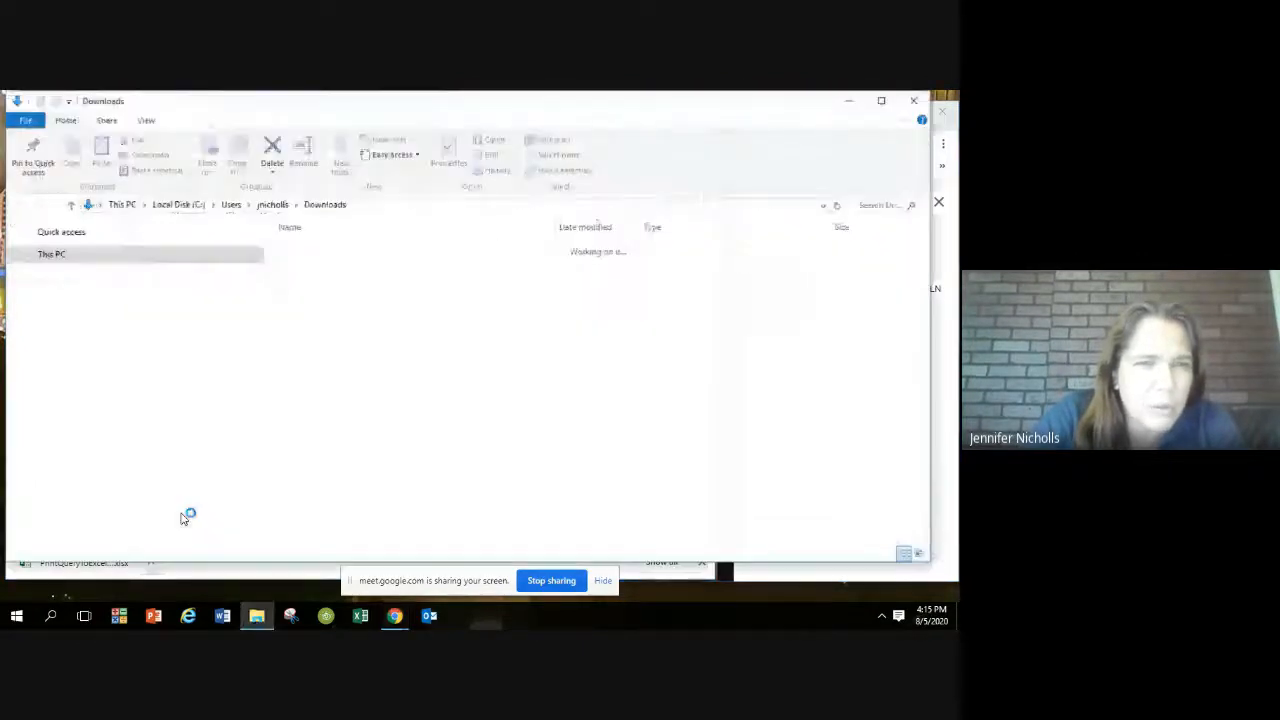
Close the Downloads window and return to Aeries' View Report tab.
click(912, 101)
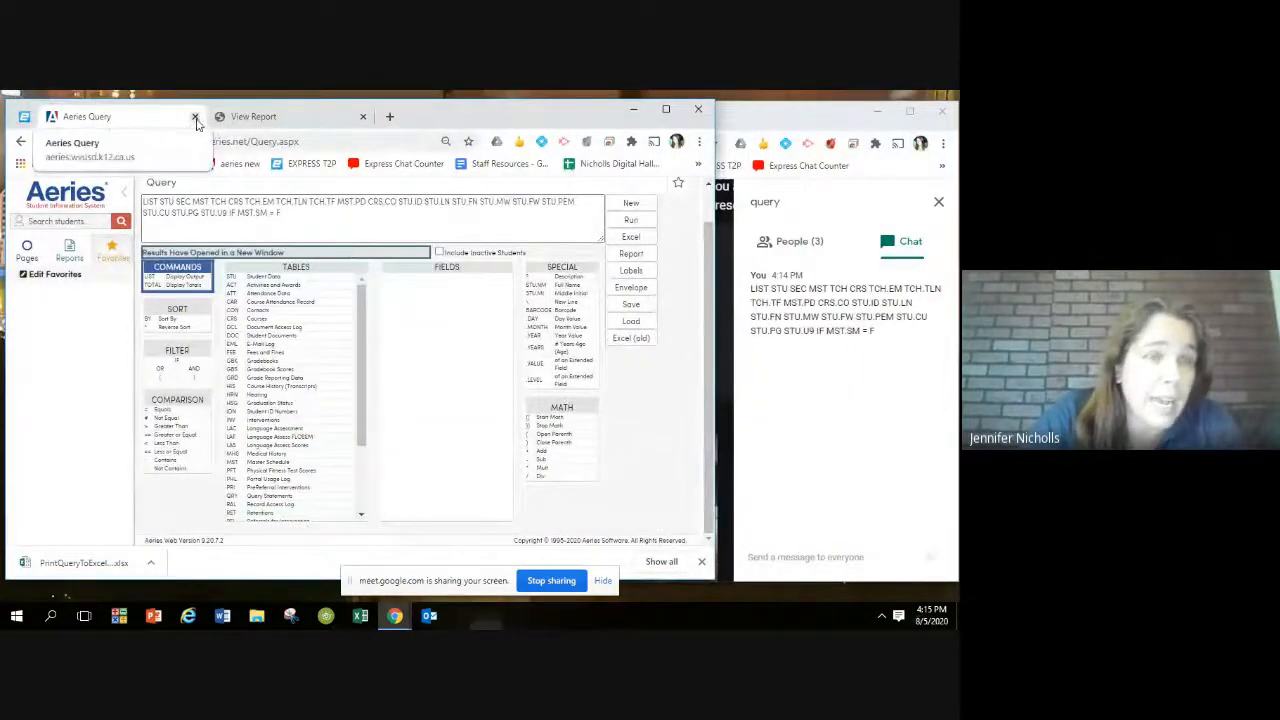
mouse_move(248, 116)
mouse_down()
mouse_move(264, 143)
mouse_move(250, 118)
mouse_up()
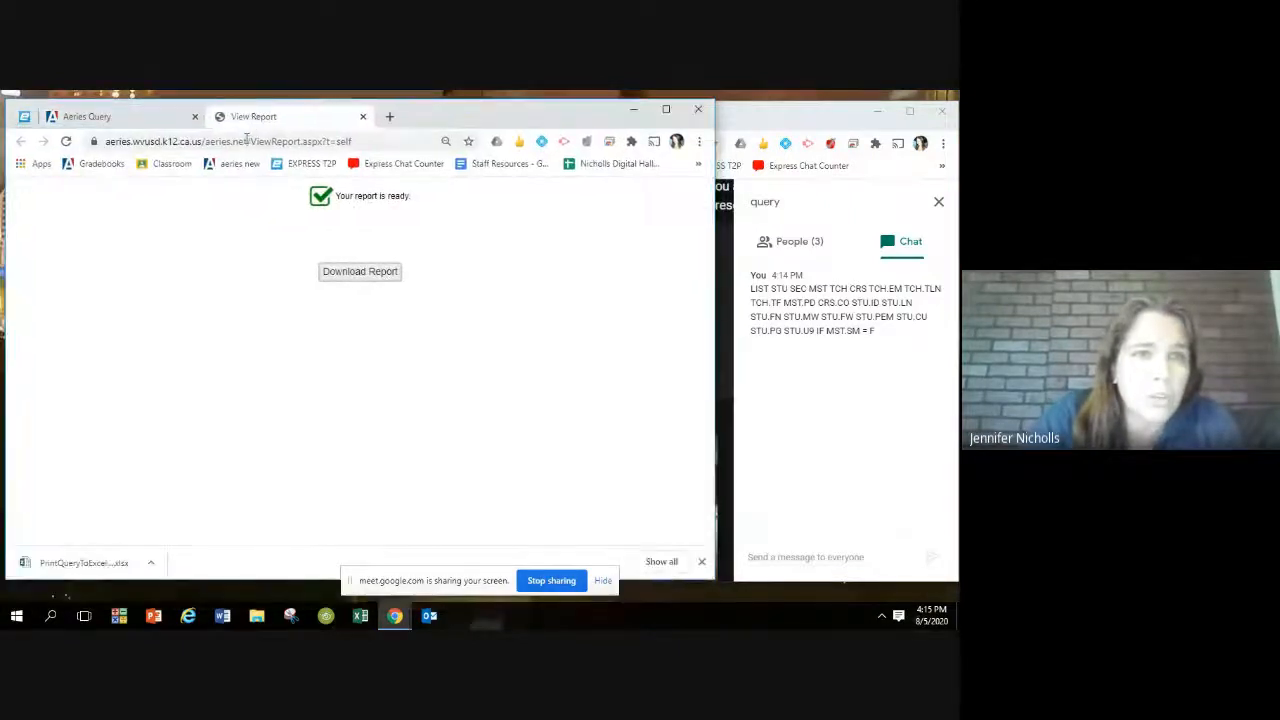
Open My Drive in Google Drive by entering 'drive' in the address bar.
click(248, 143)
text(drive)
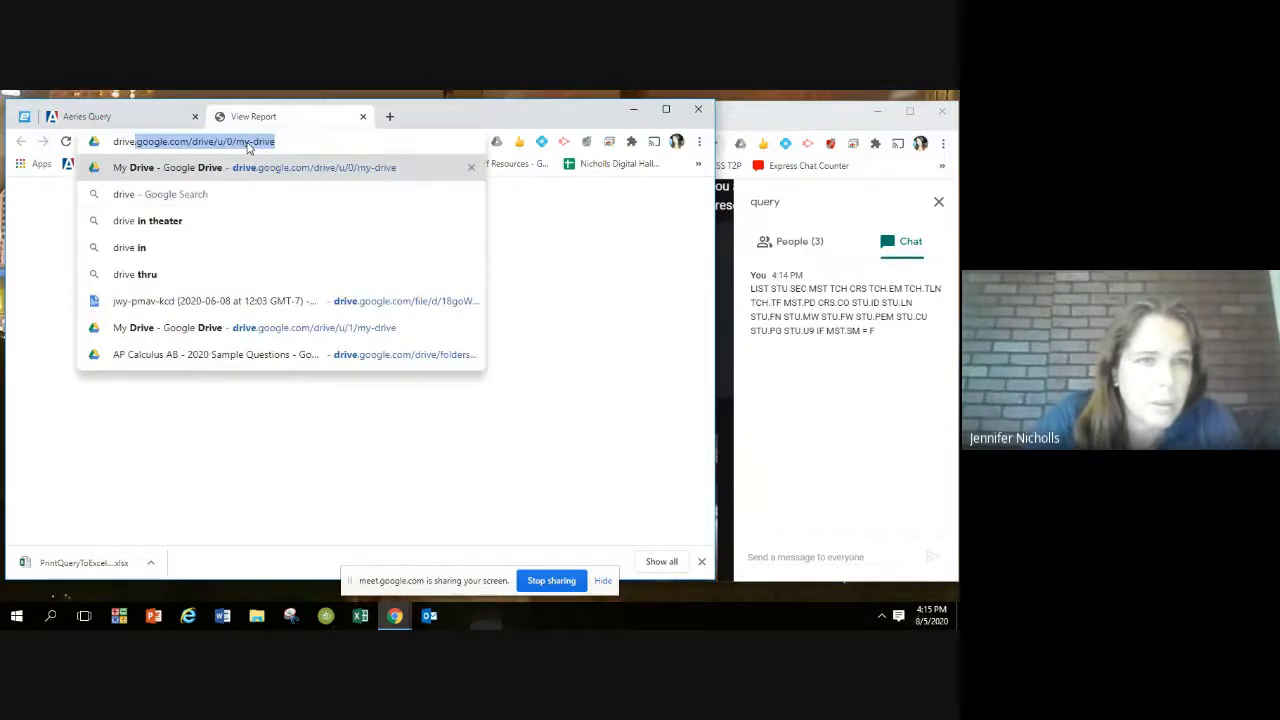
key(Return)
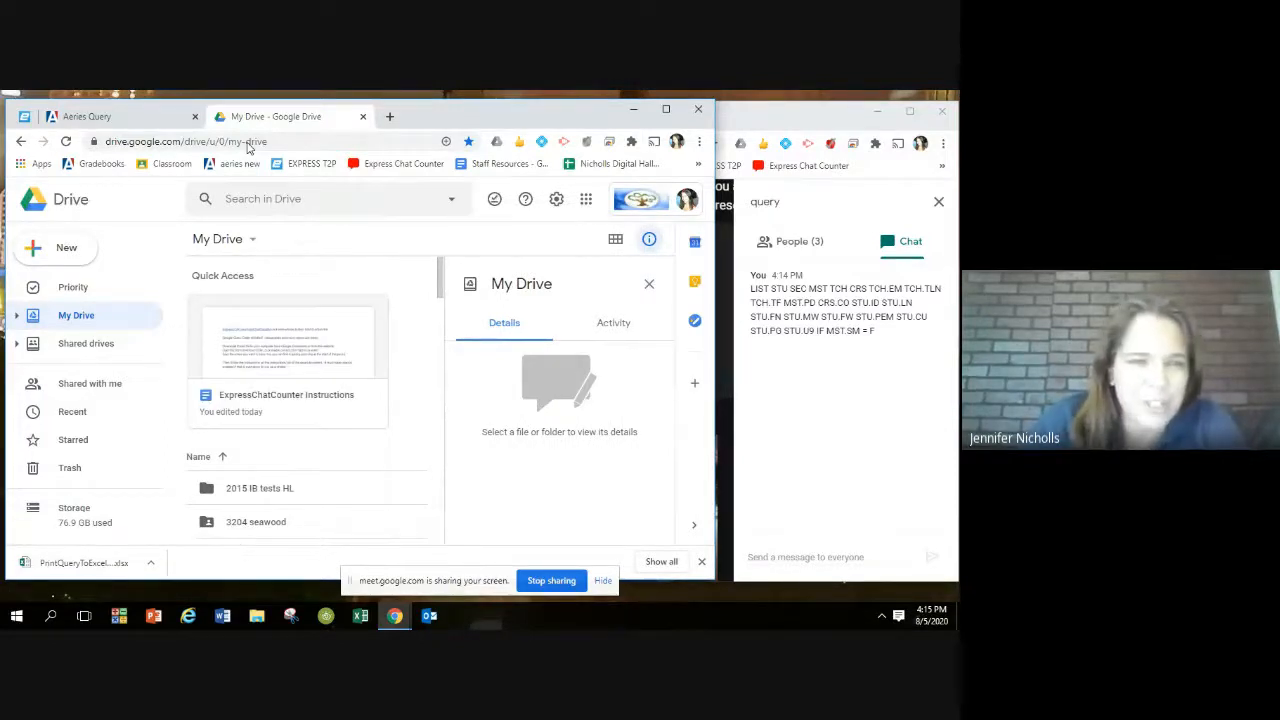
Search Drive for 'et2p' and show the Shared drives list.
click(285, 199)
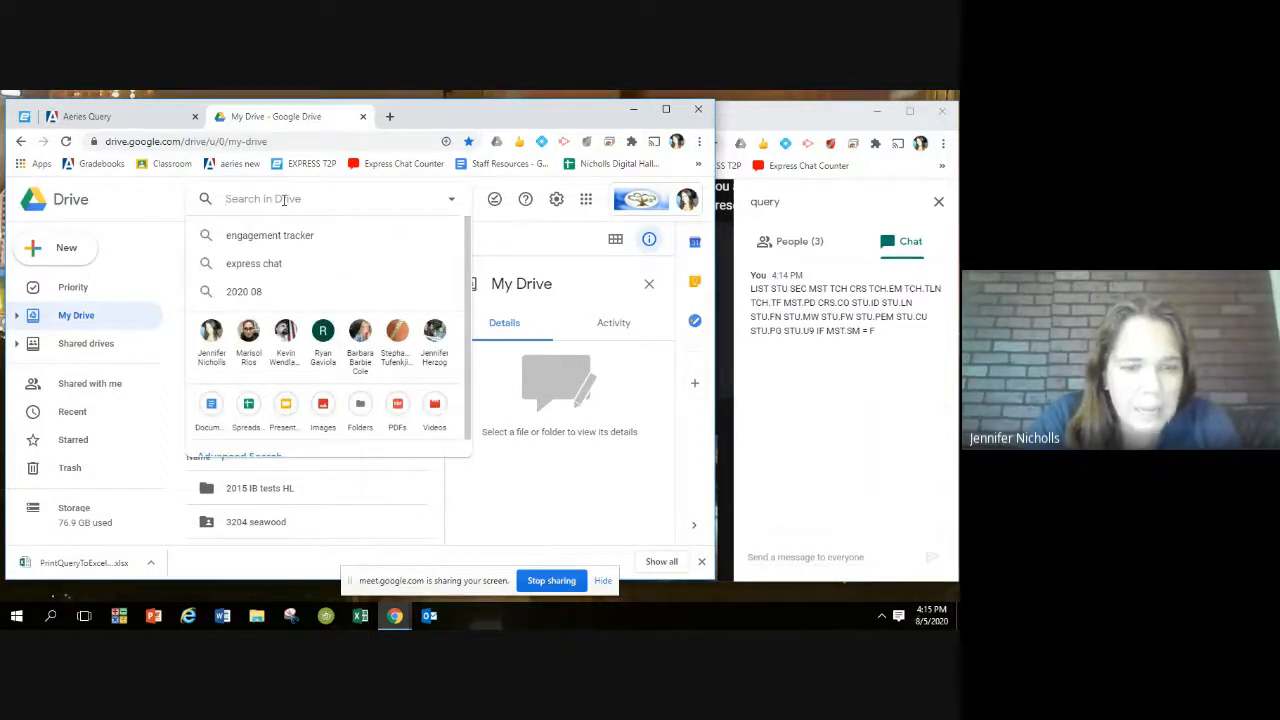
text(et2p)
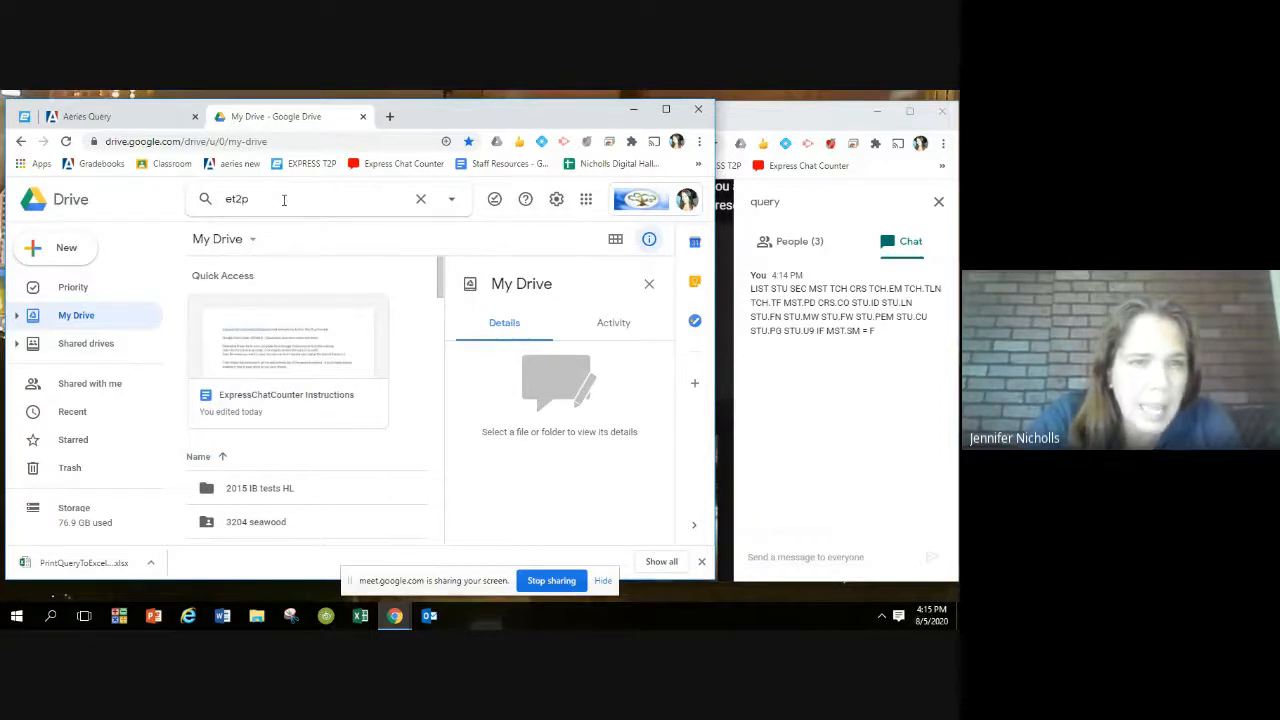
click(84, 343)
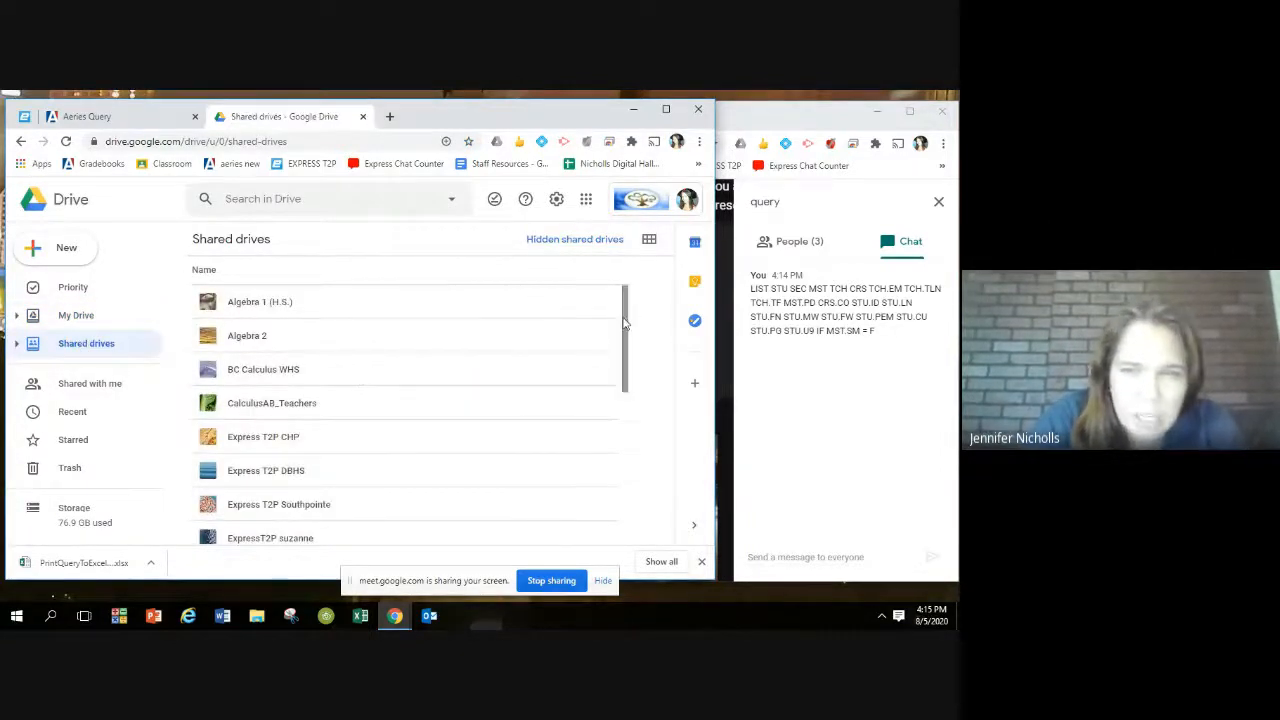
Open the ExpressT2P WHS shared drive and its Queries for database manager folder.
drag(624, 322, 628, 372)
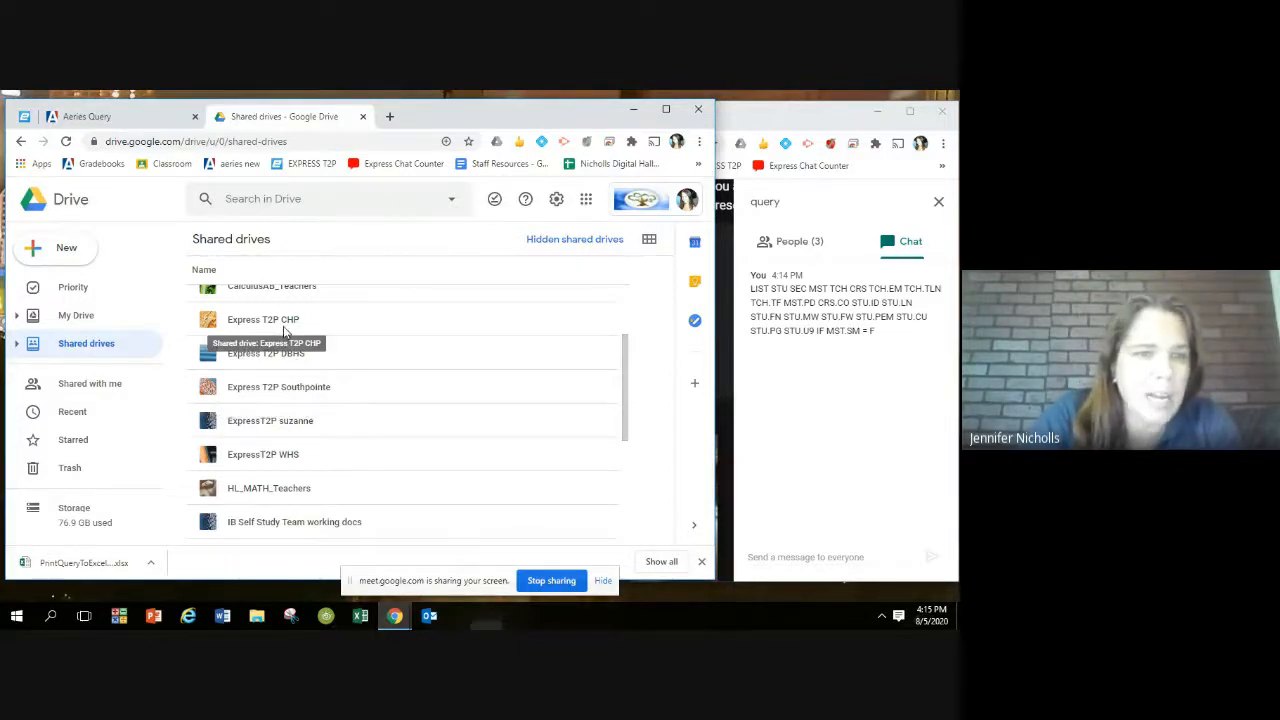
double_click(293, 456)
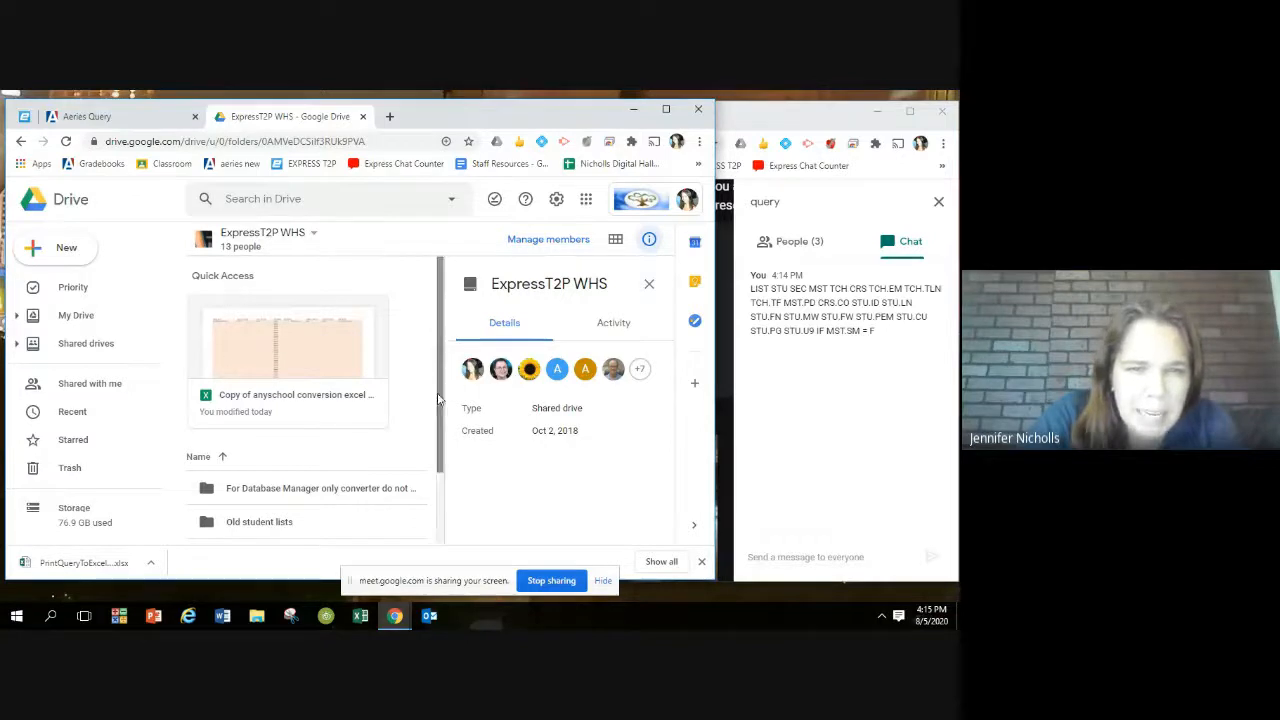
drag(438, 399, 442, 478)
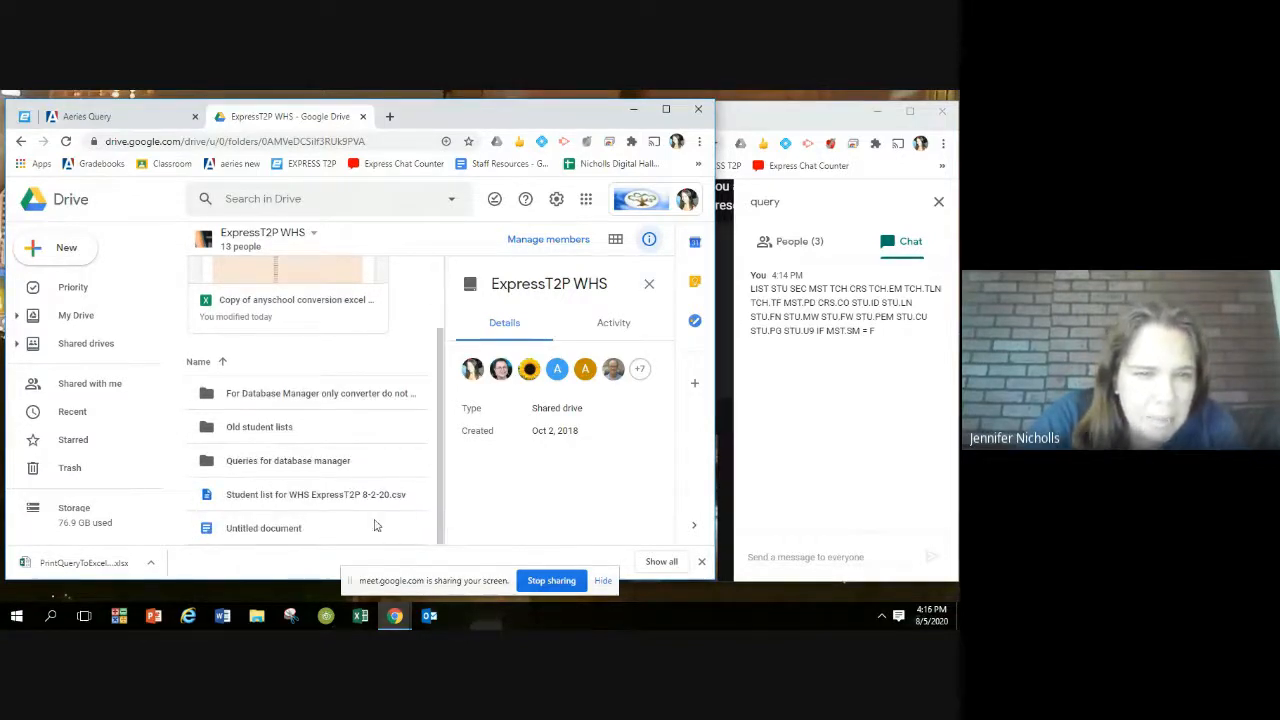
double_click(289, 461)
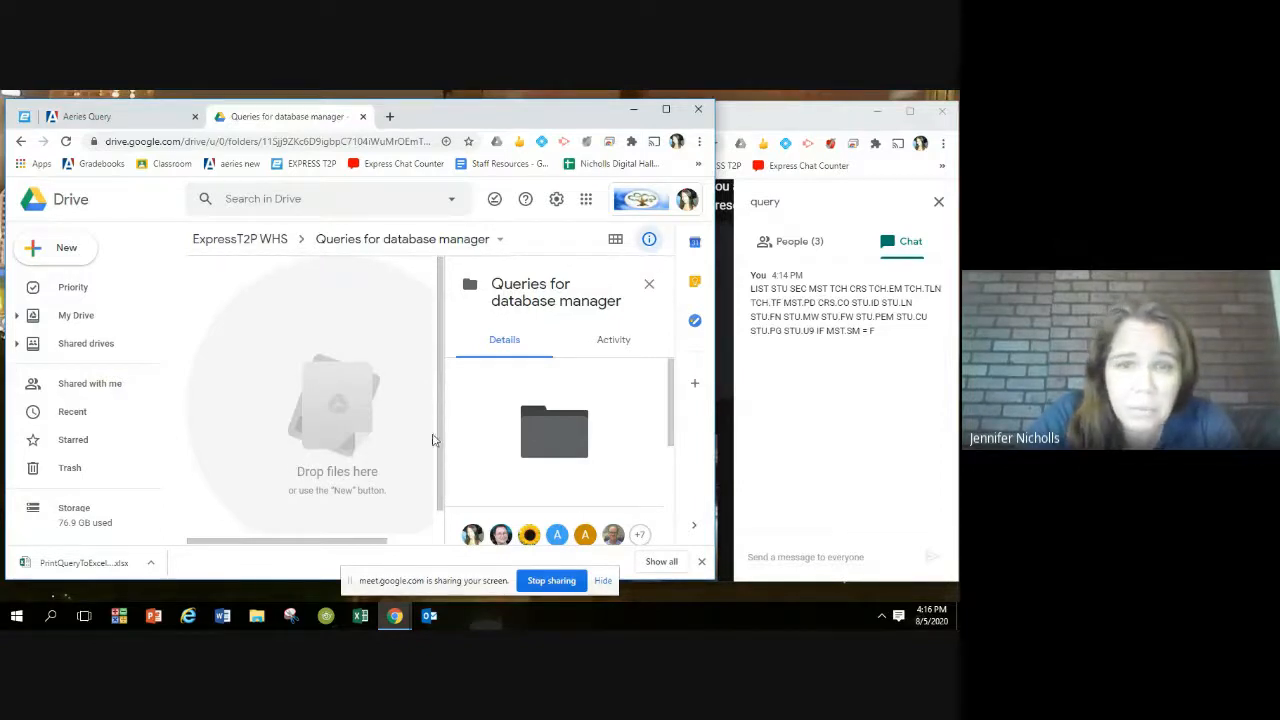
scroll(668, 400, down, 1)
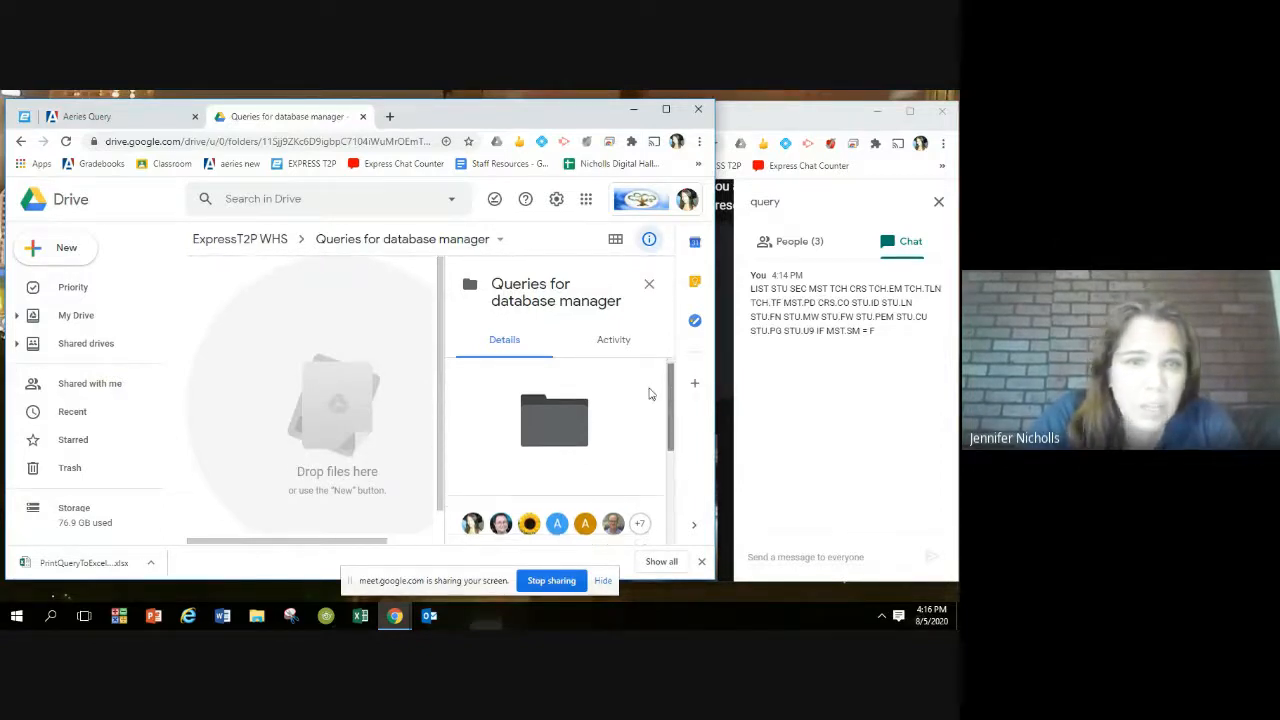
click(33, 249)
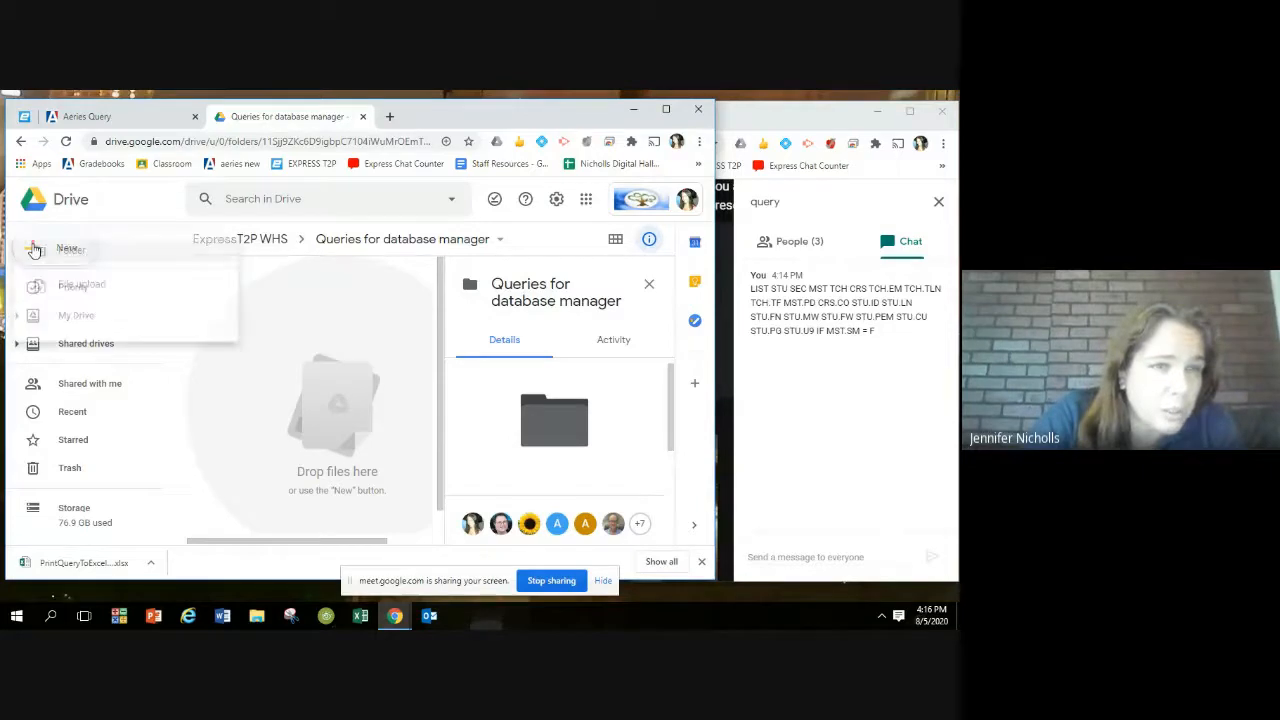
Upload the newest PrintQueryToExcel spreadsheet from Downloads and dismiss the upload-complete notice.
click(40, 290)
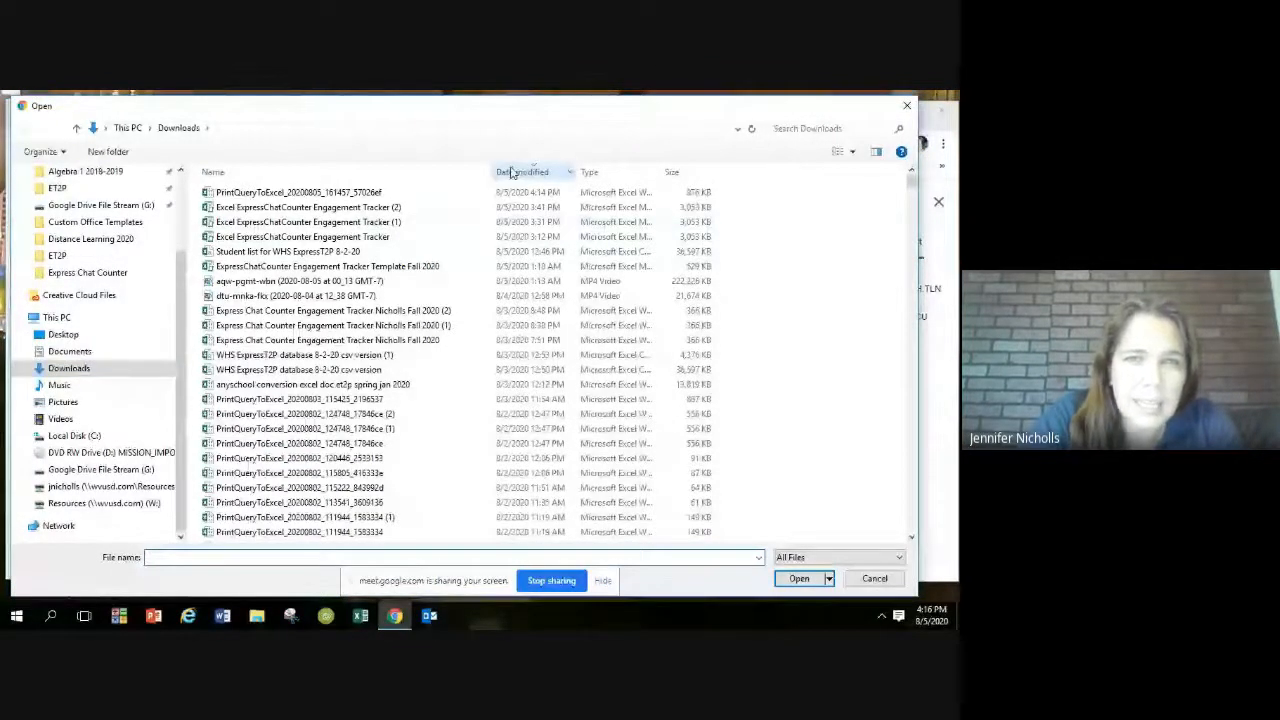
double_click(340, 193)
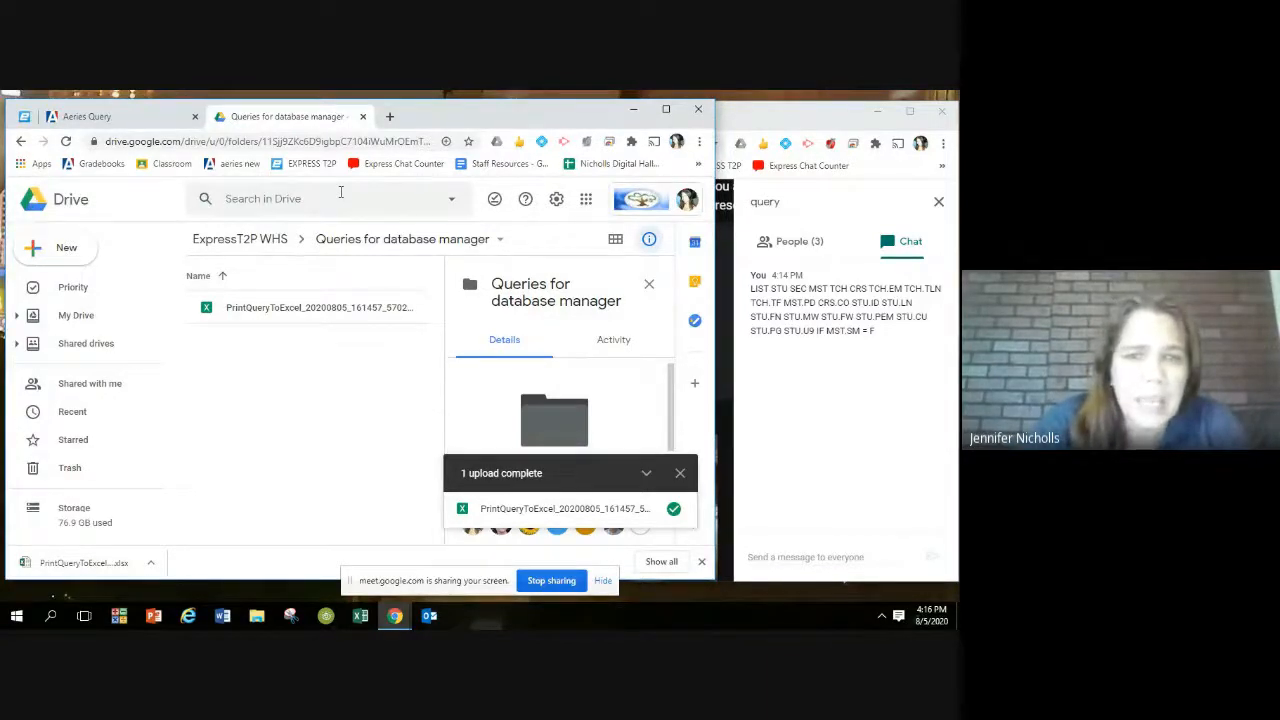
click(680, 473)
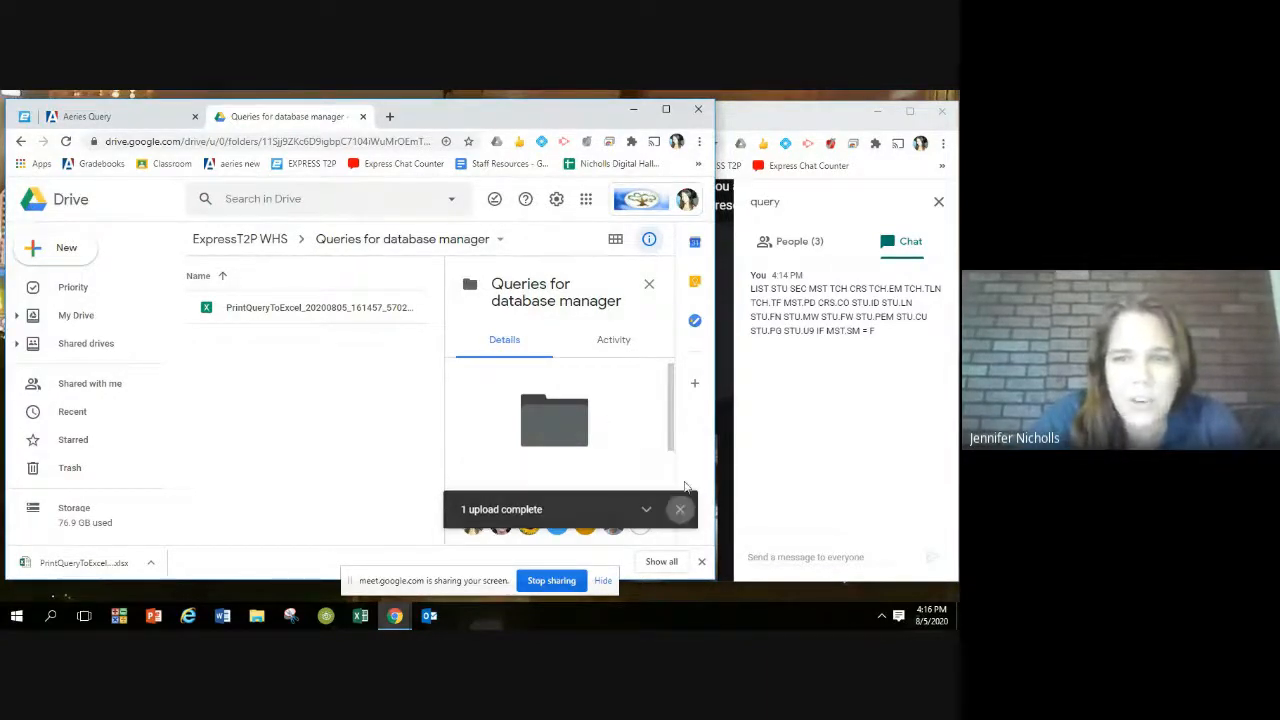
Go back to ExpressT2P WHS and reopen the Queries for database manager folder.
click(240, 248)
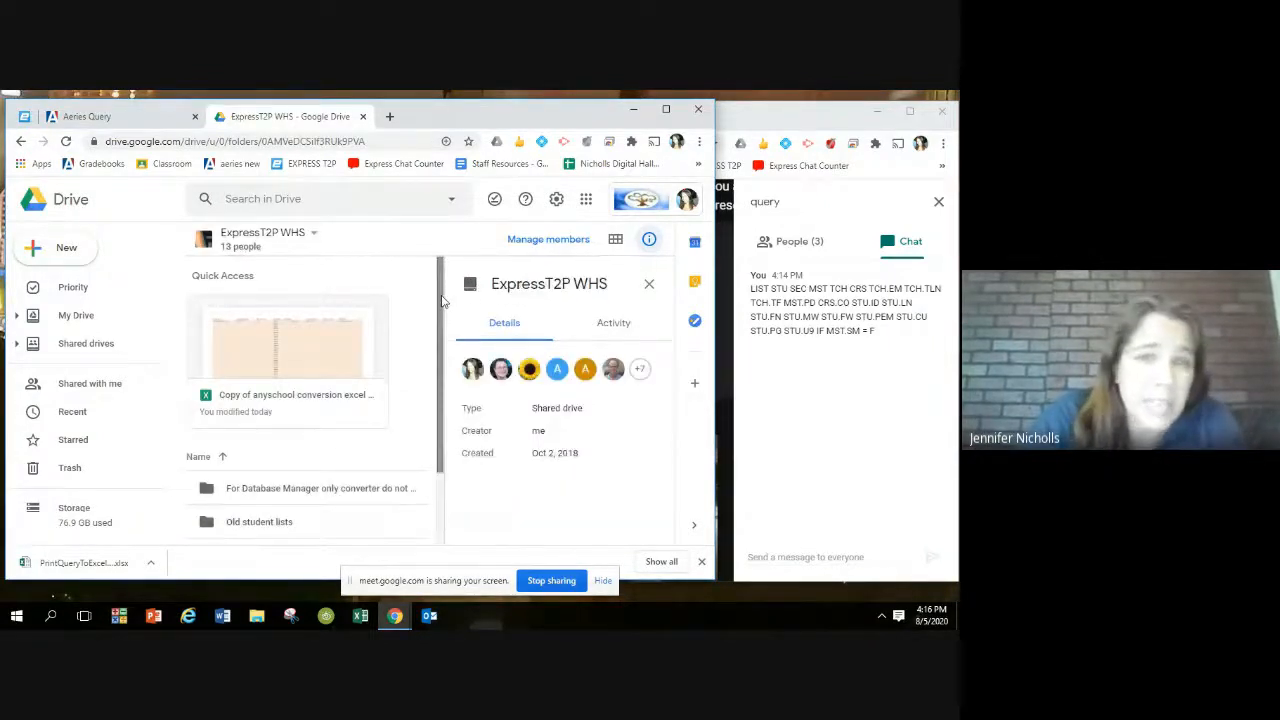
scroll(443, 301, down, 2)
scroll(443, 301, up, 2)
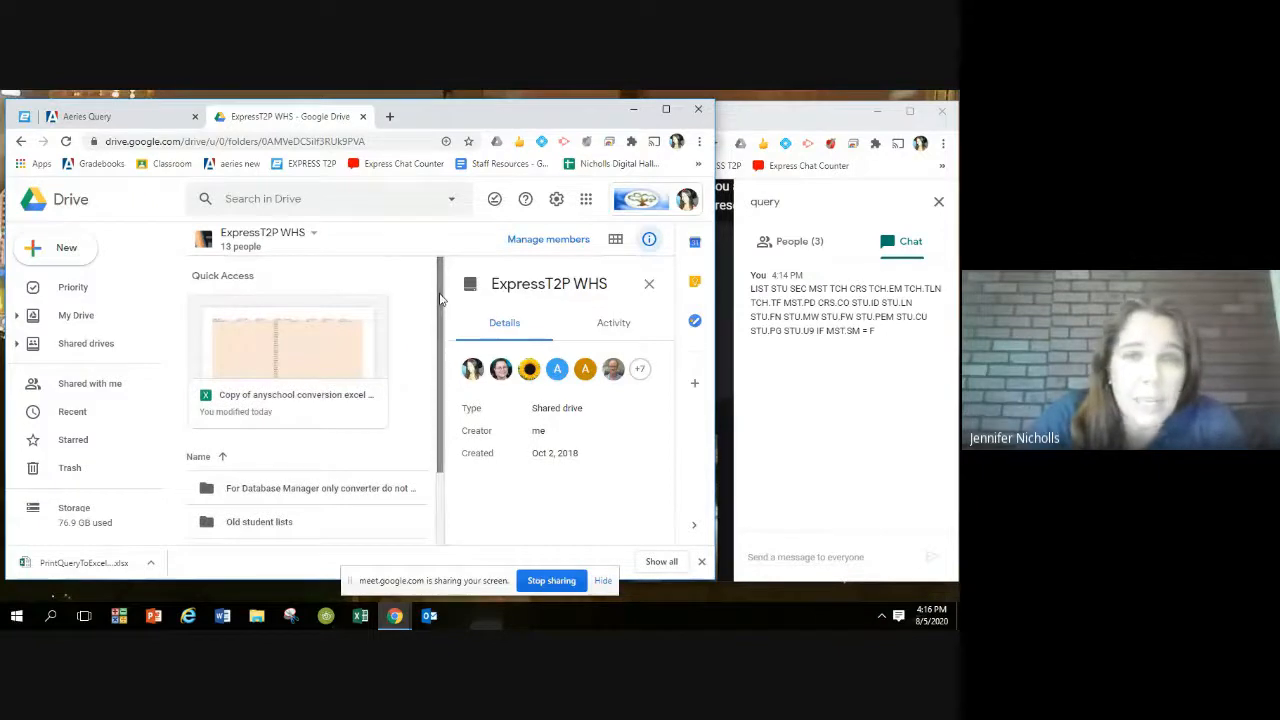
scroll(440, 299, down, 2)
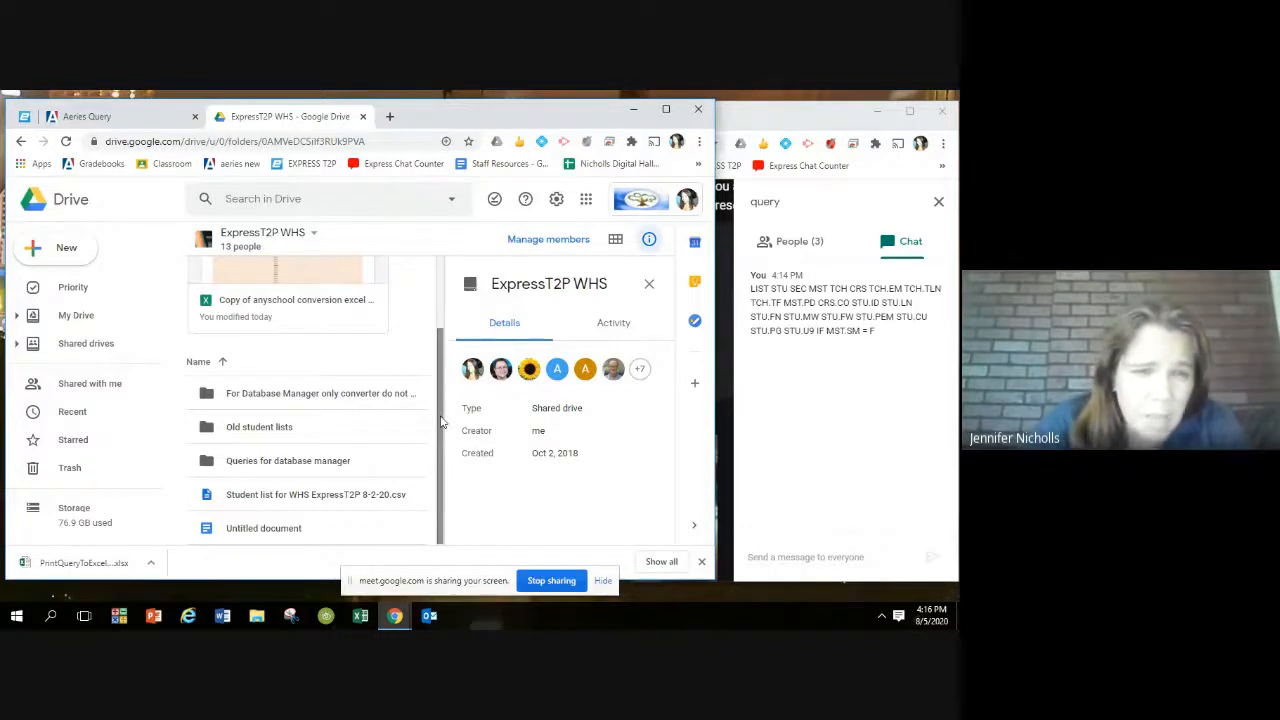
double_click(291, 471)
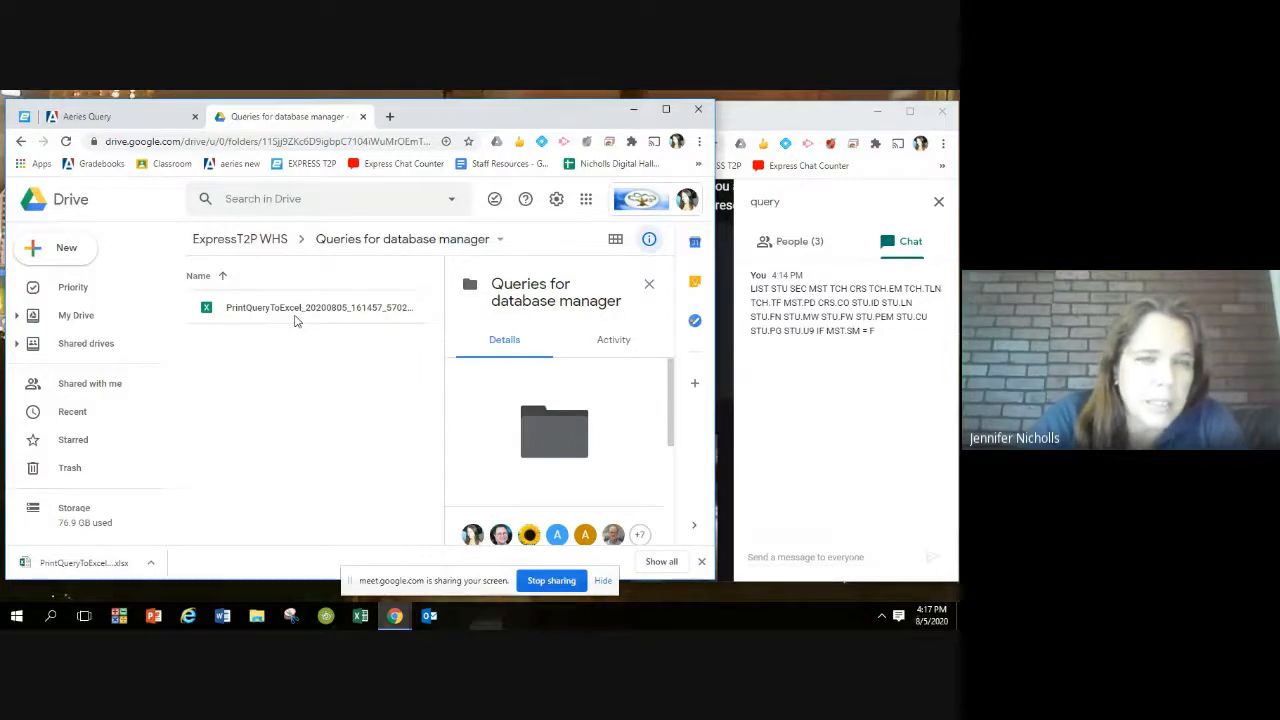
Check the database manager converter folder, then return to the Aeries query page.
click(21, 141)
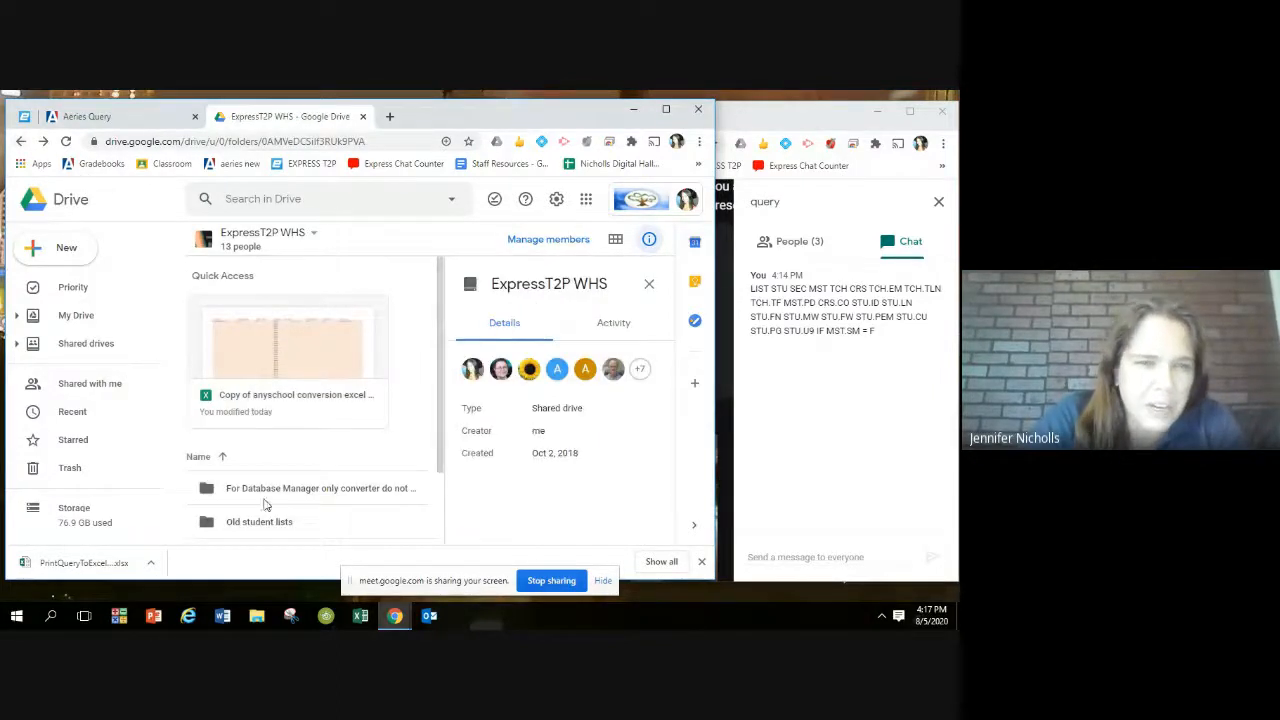
double_click(280, 499)
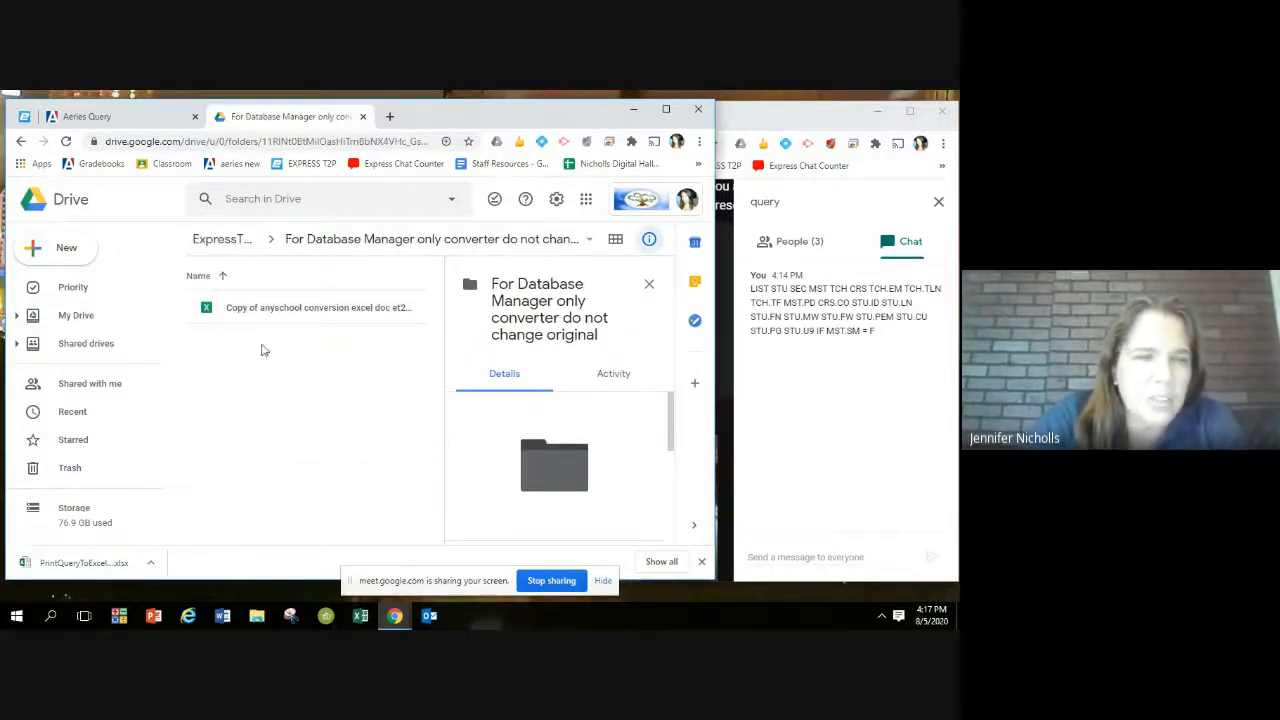
click(20, 144)
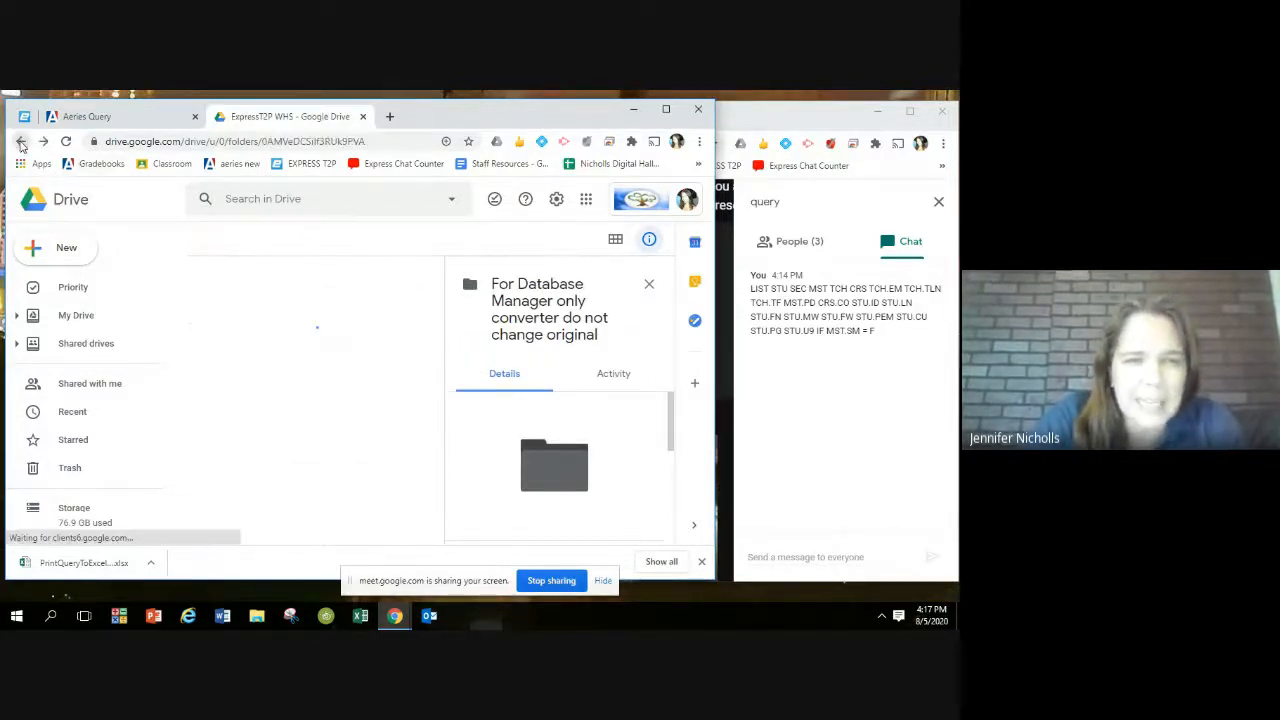
scroll(445, 518, down, 1)
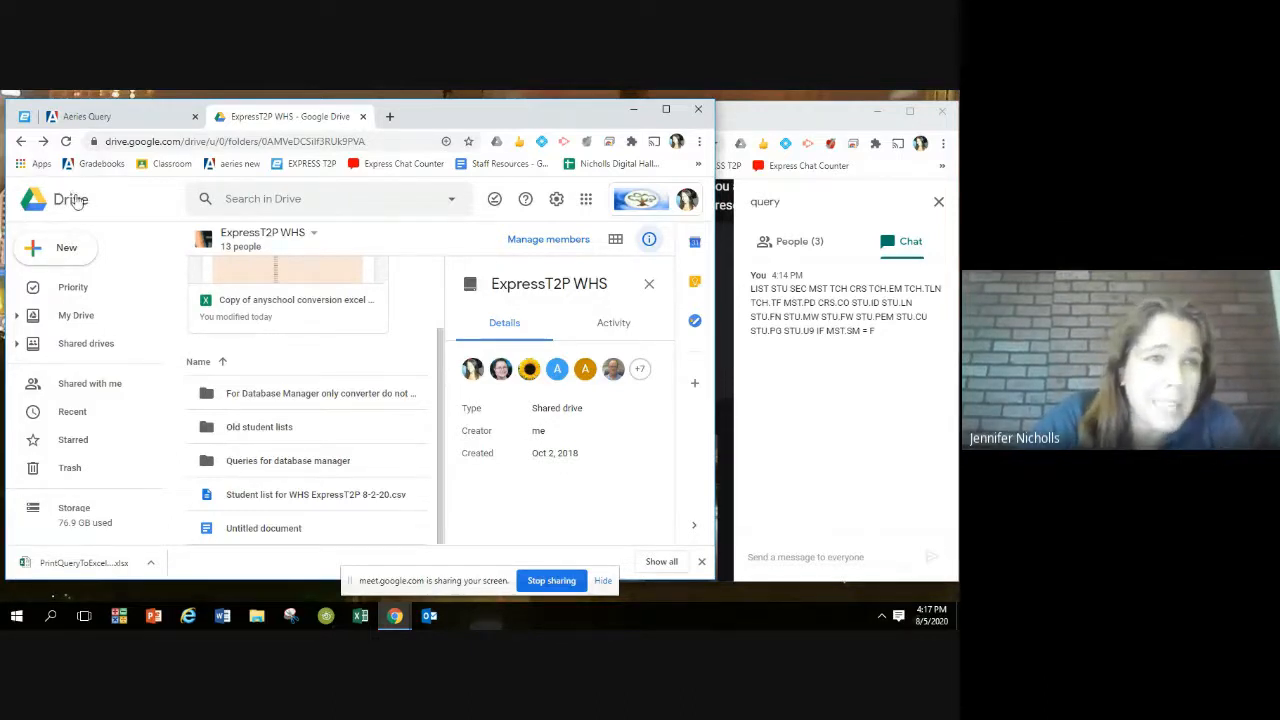
click(152, 120)
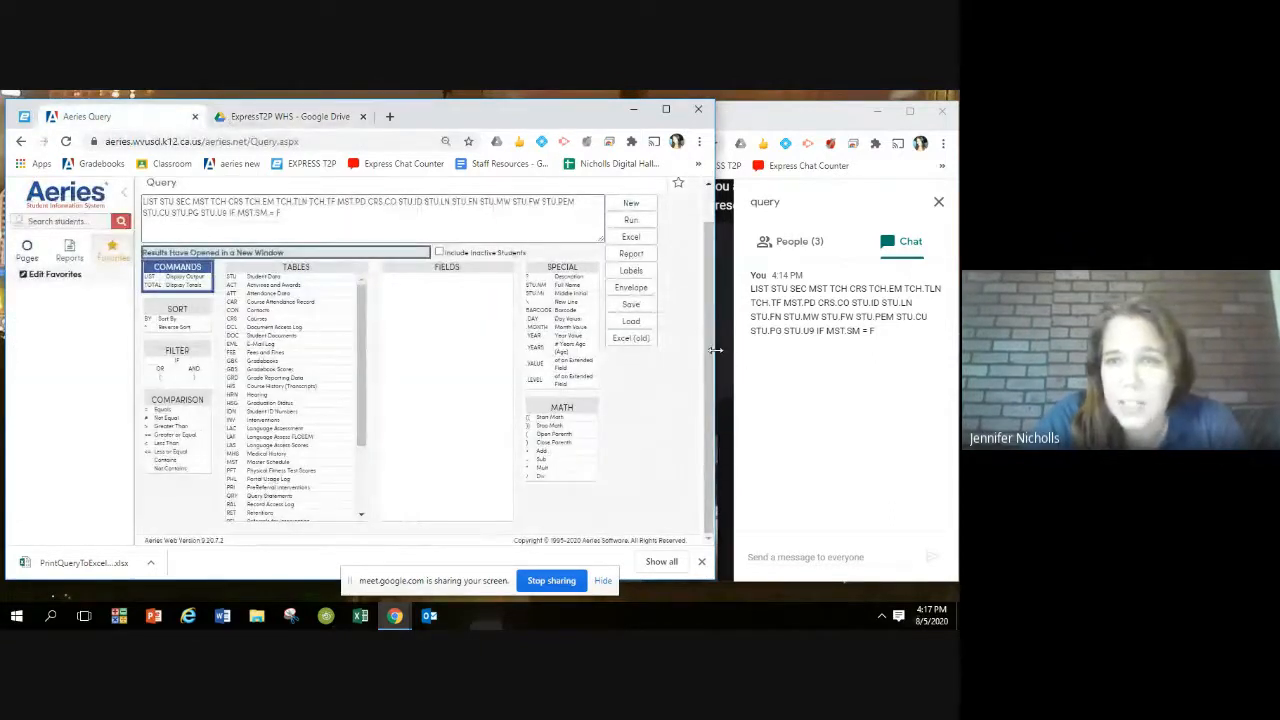
Narrow the browser beside Meet, select the query message in chat, and widen Meet.
drag(716, 349, 600, 336)
drag(403, 327, 401, 327)
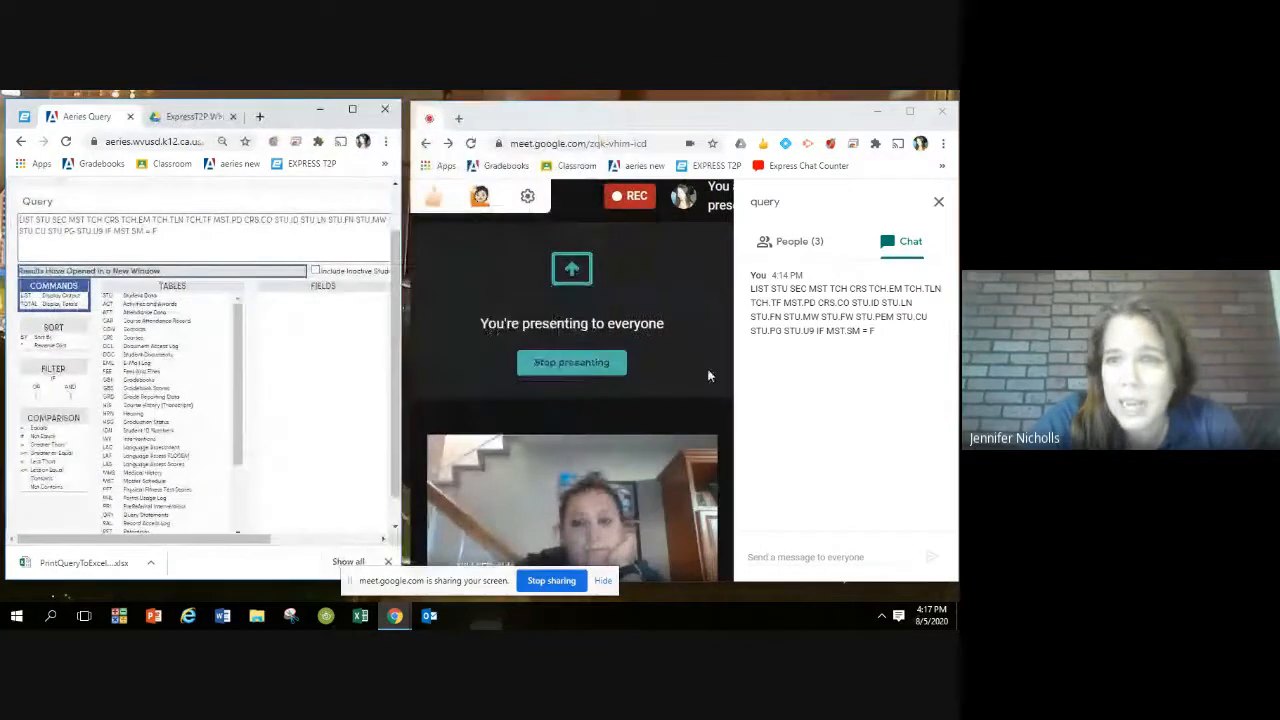
triple_click(884, 335)
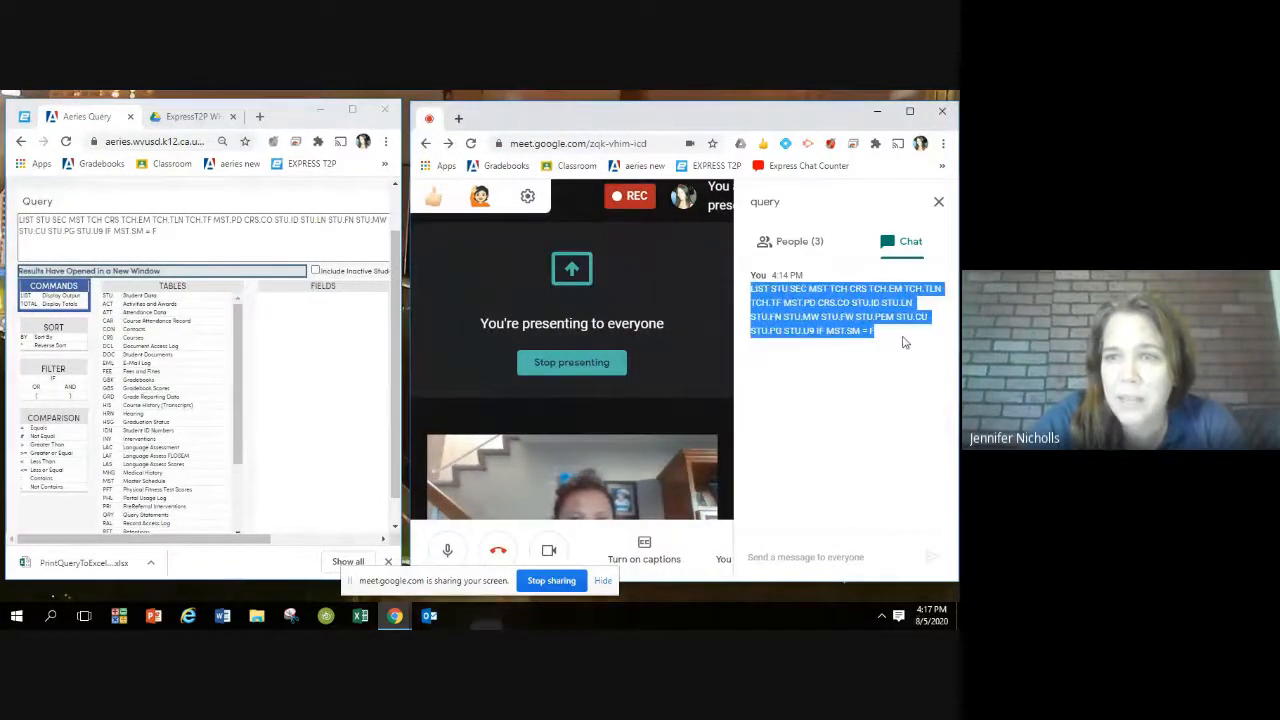
click(349, 239)
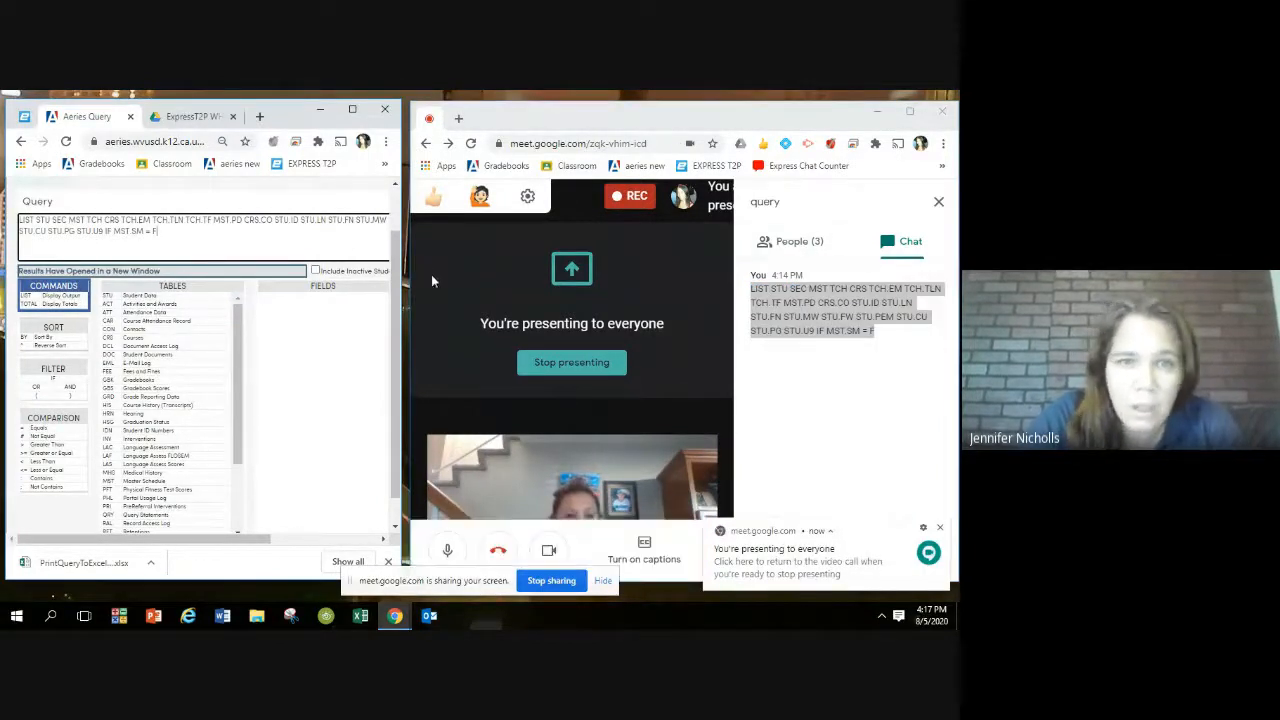
drag(408, 287, 20, 295)
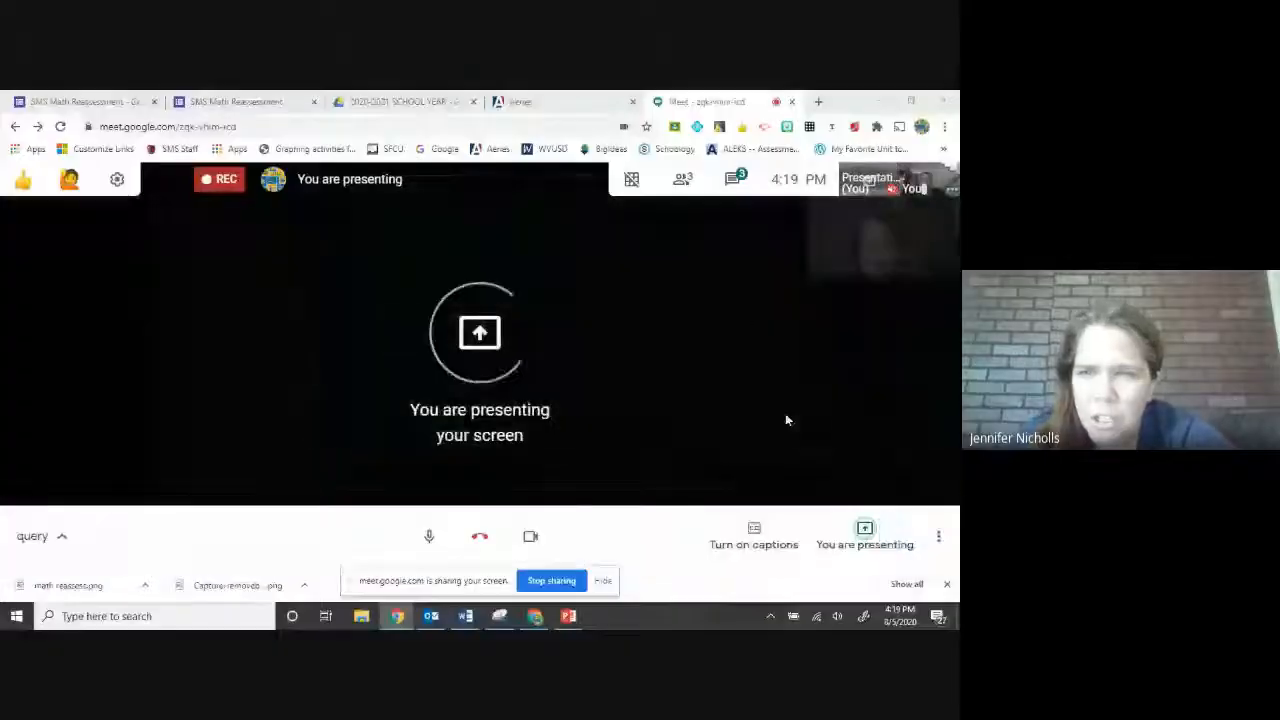
From the Aeries home page, open the empty Query page.
click(586, 104)
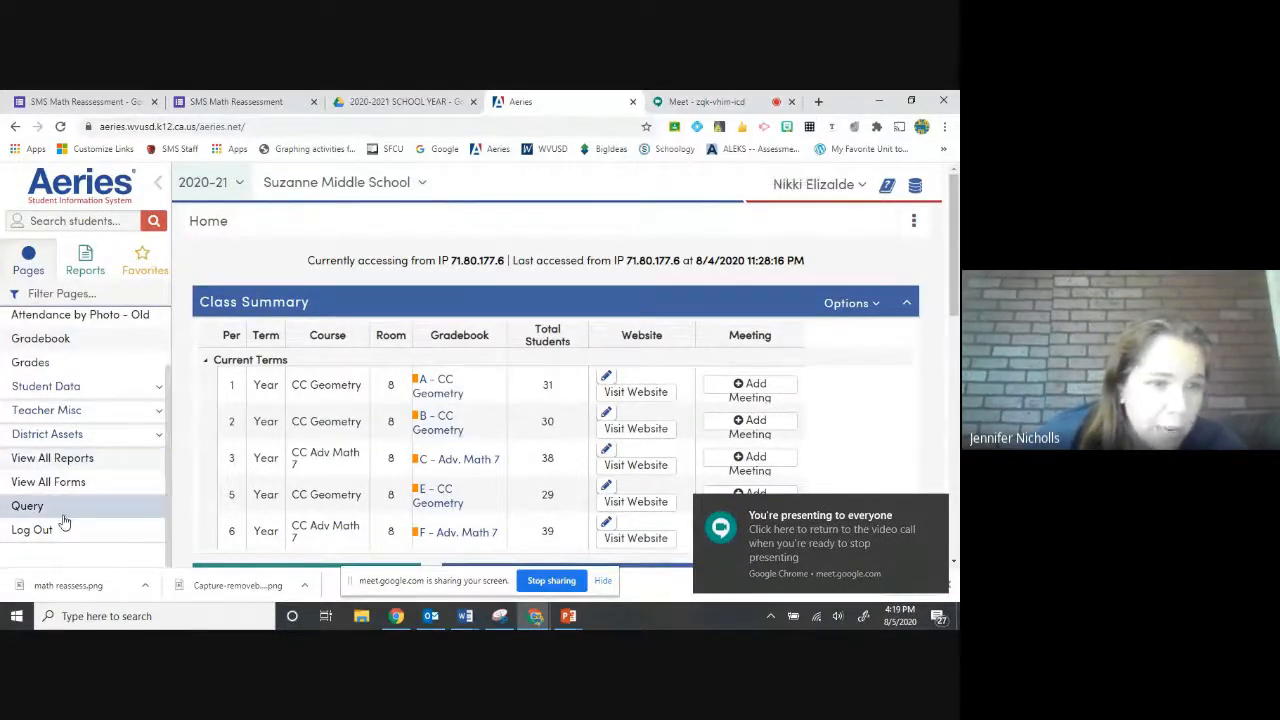
click(28, 507)
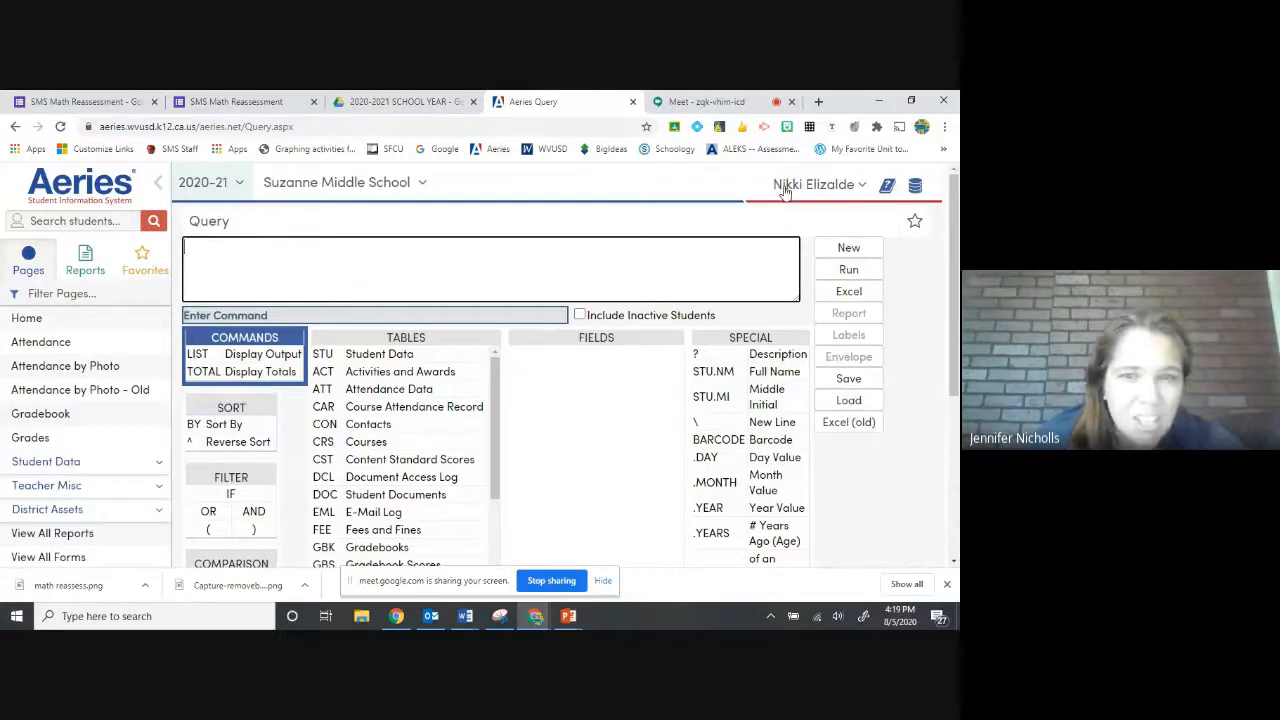
Filter saved queries by 'et2p' and load the 'et2p suzanne' query.
click(849, 401)
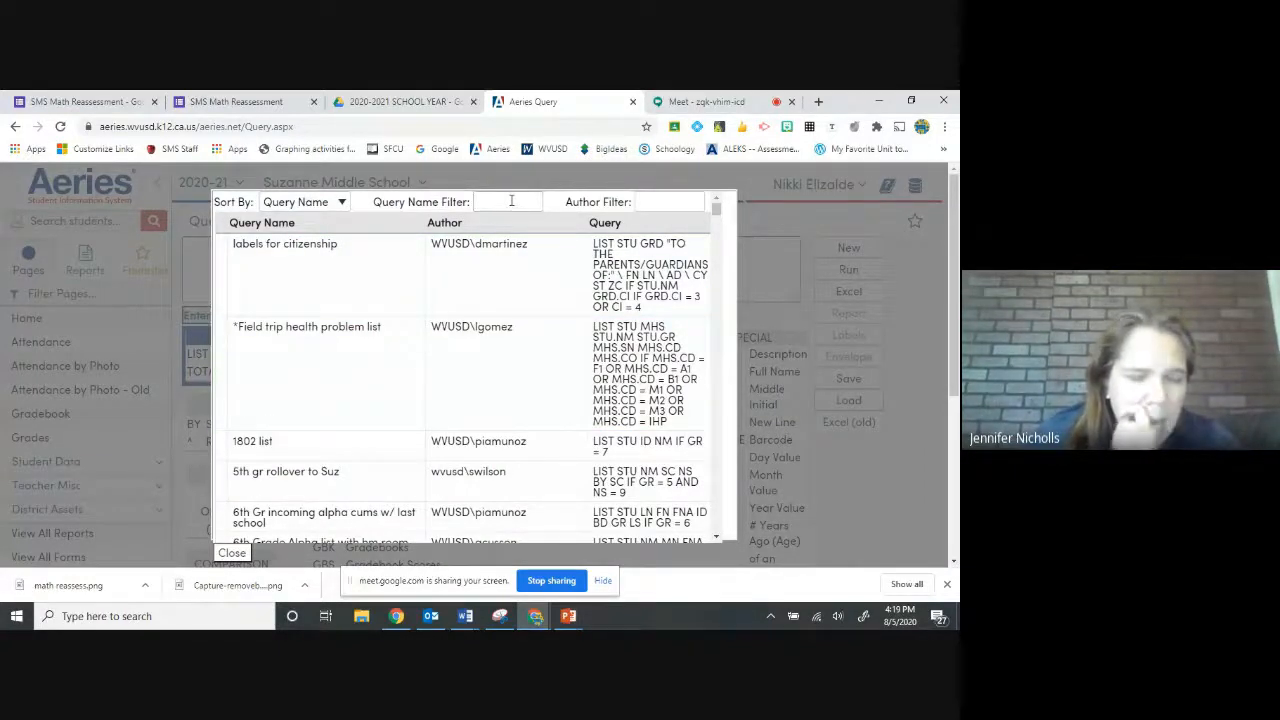
text(et2p)
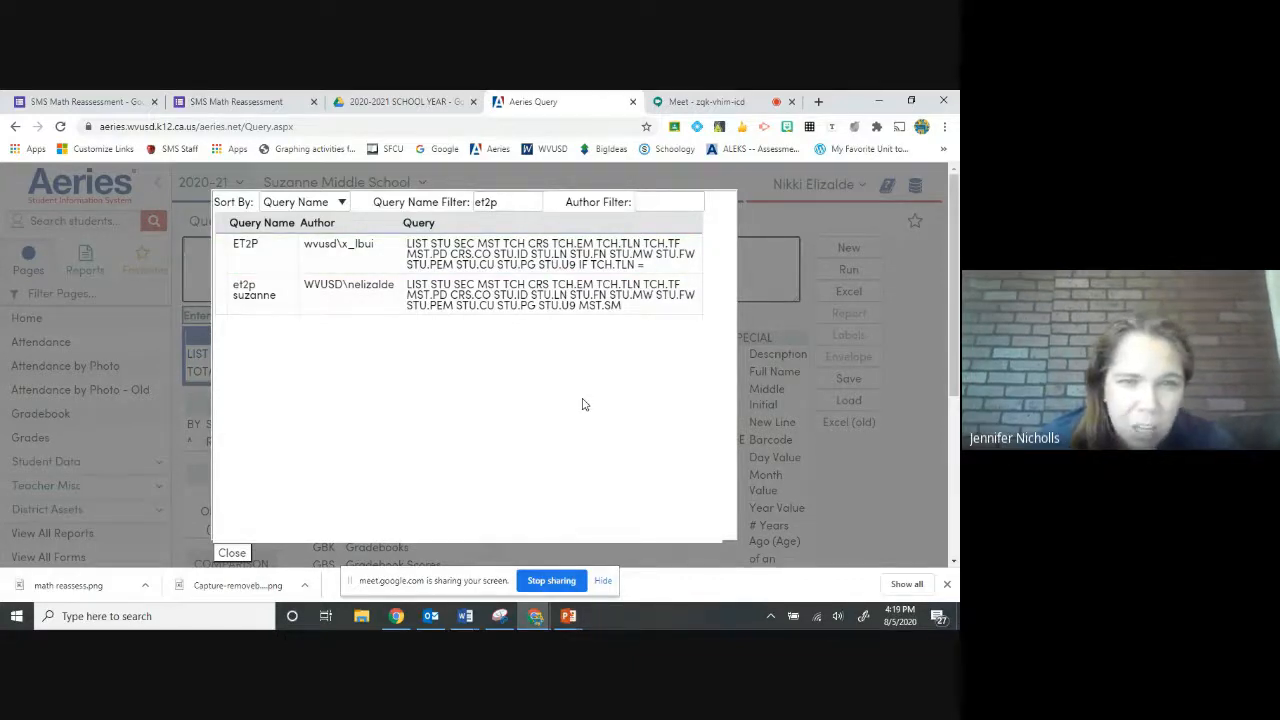
click(488, 302)
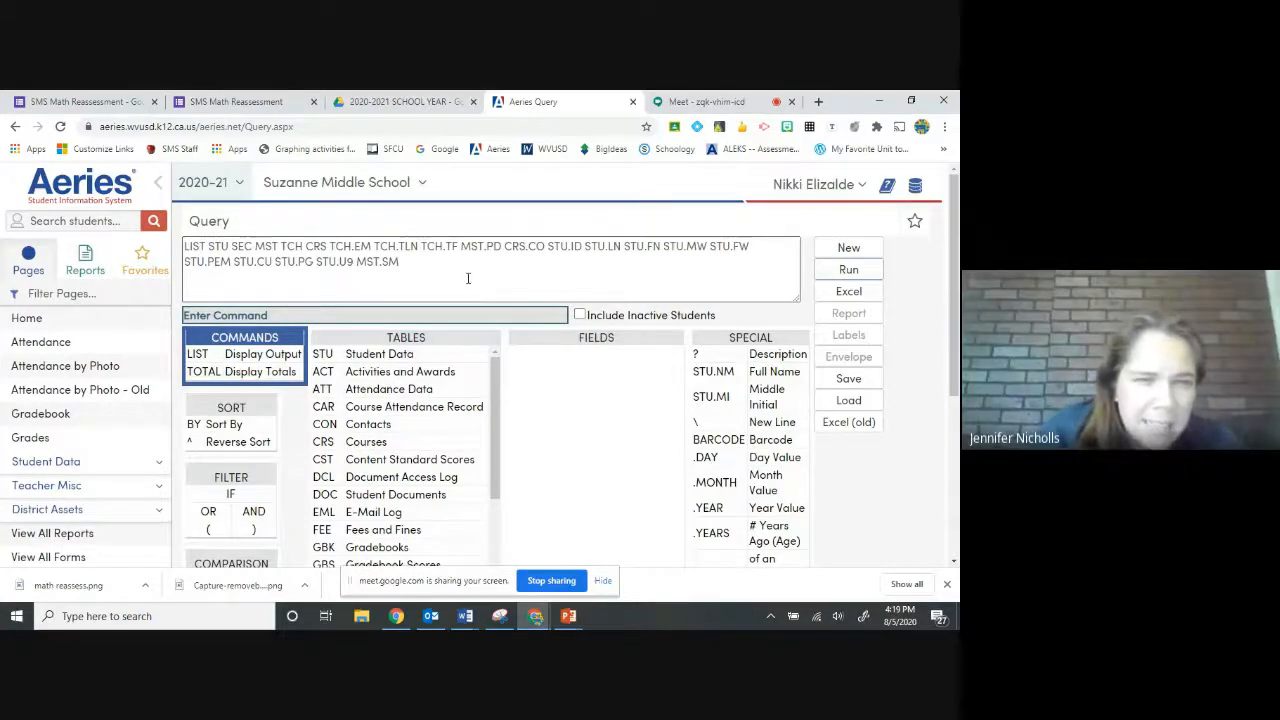
Append '= F' after MST.SM in the query and run it as an Excel export.
click(399, 261)
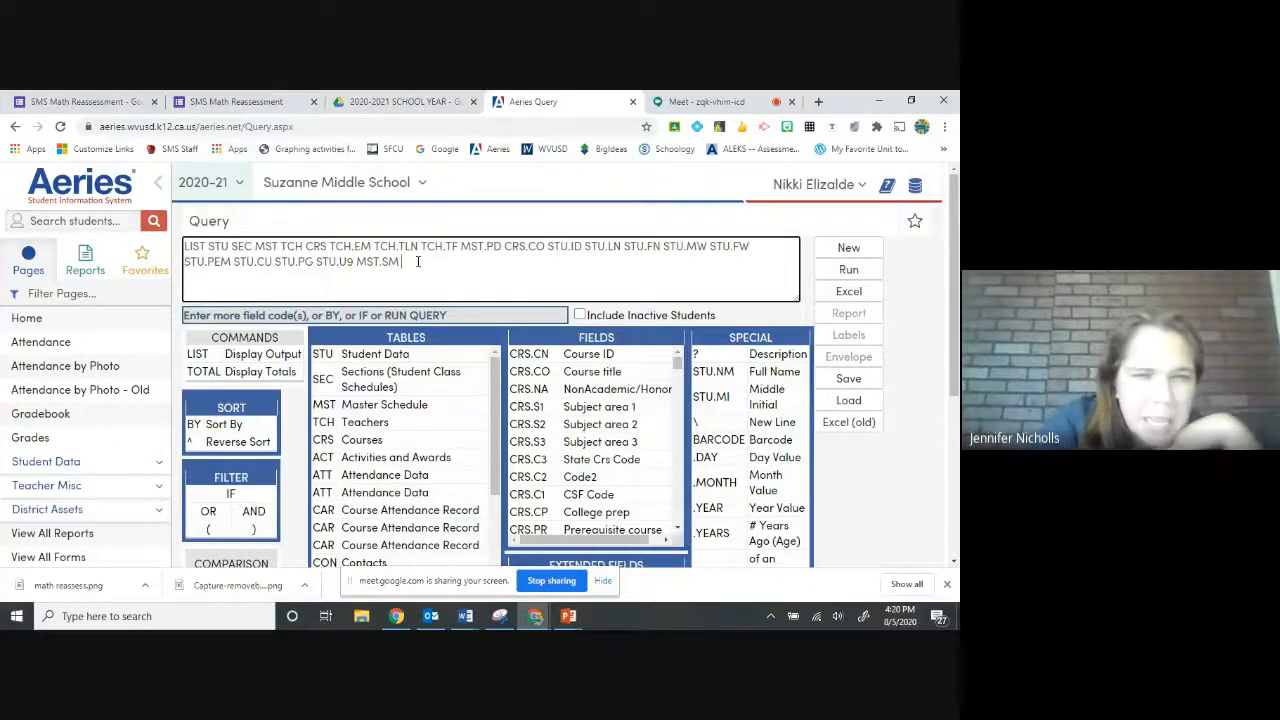
text(=)
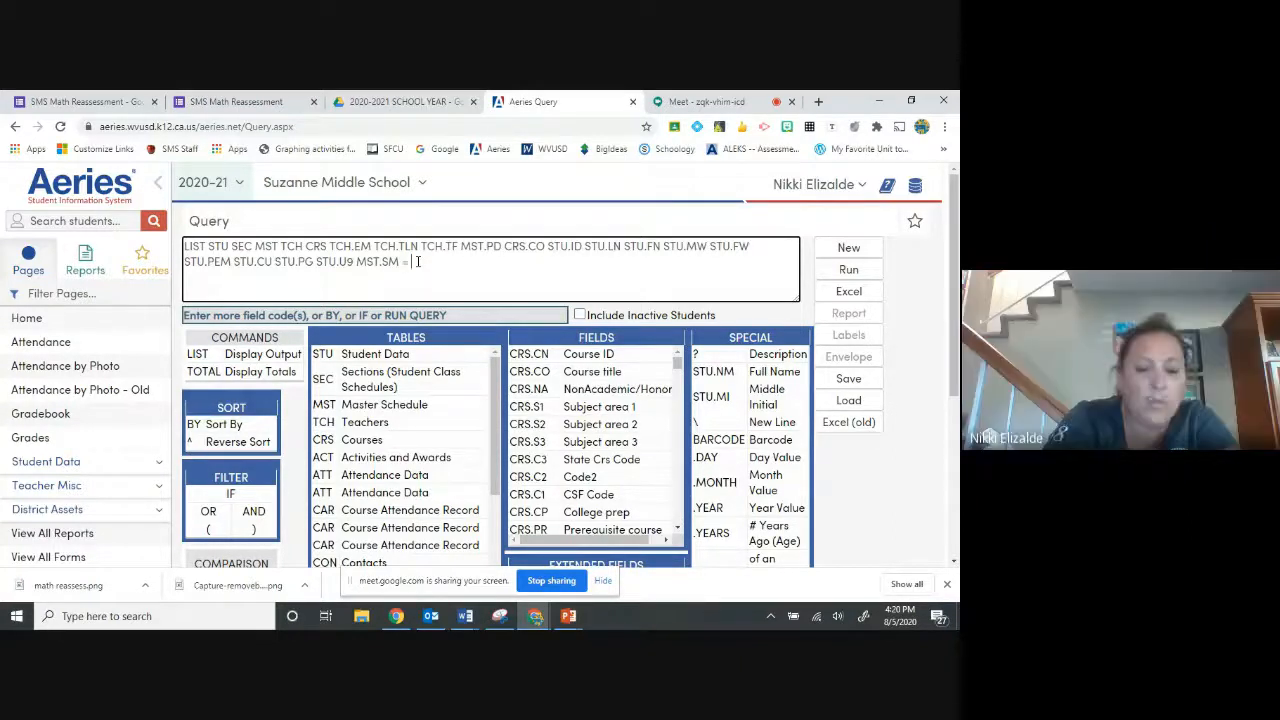
text(F)
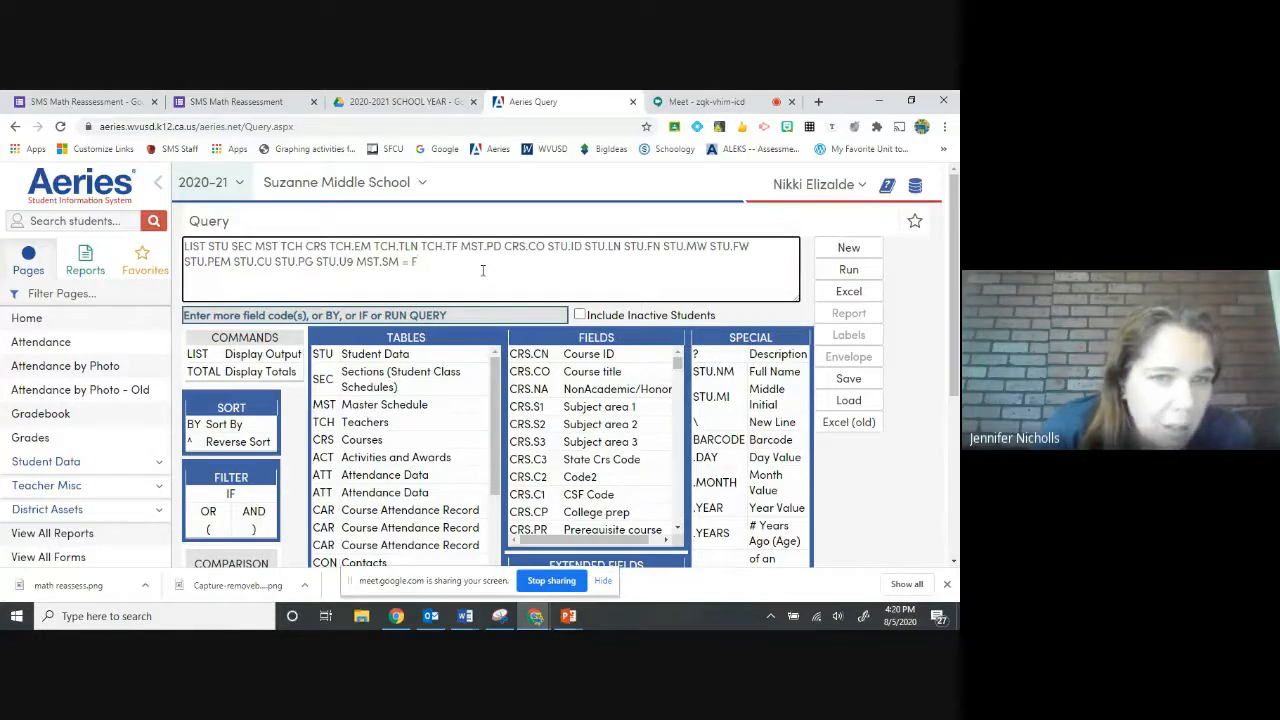
click(849, 291)
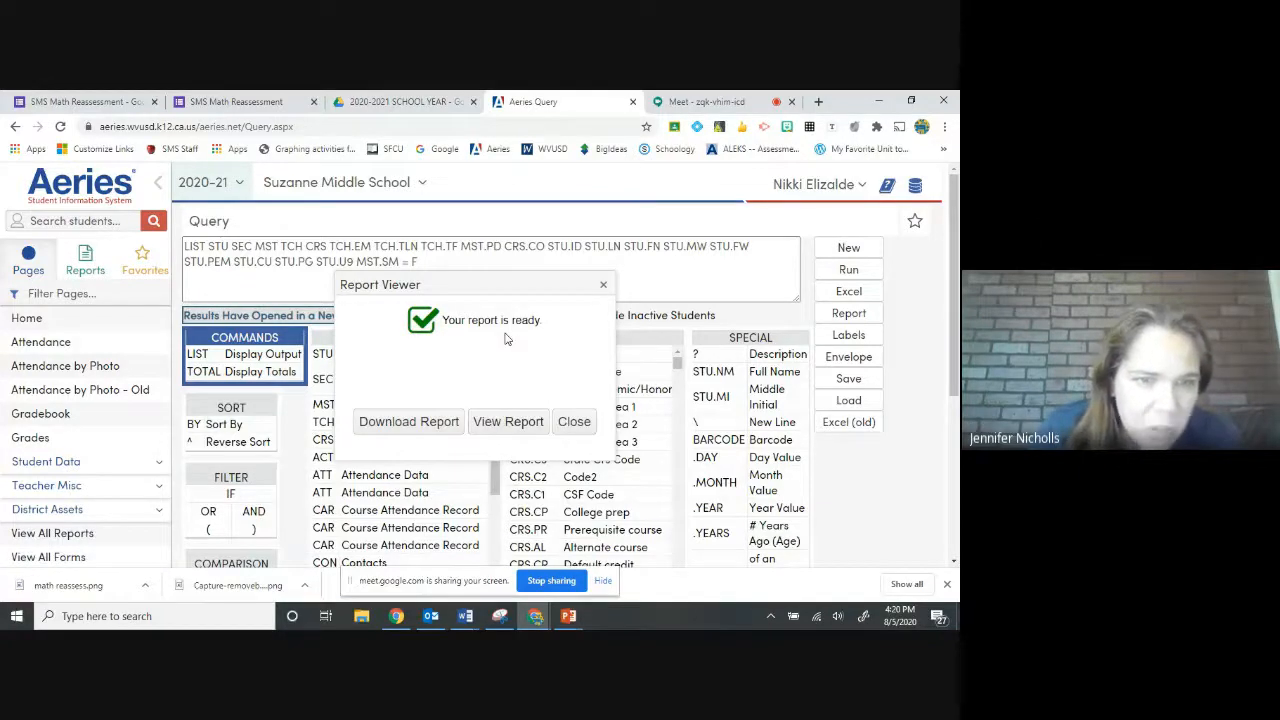
Download the finished Excel report and switch to the 2020-2021 SCHOOL YEAR Drive tab.
click(447, 421)
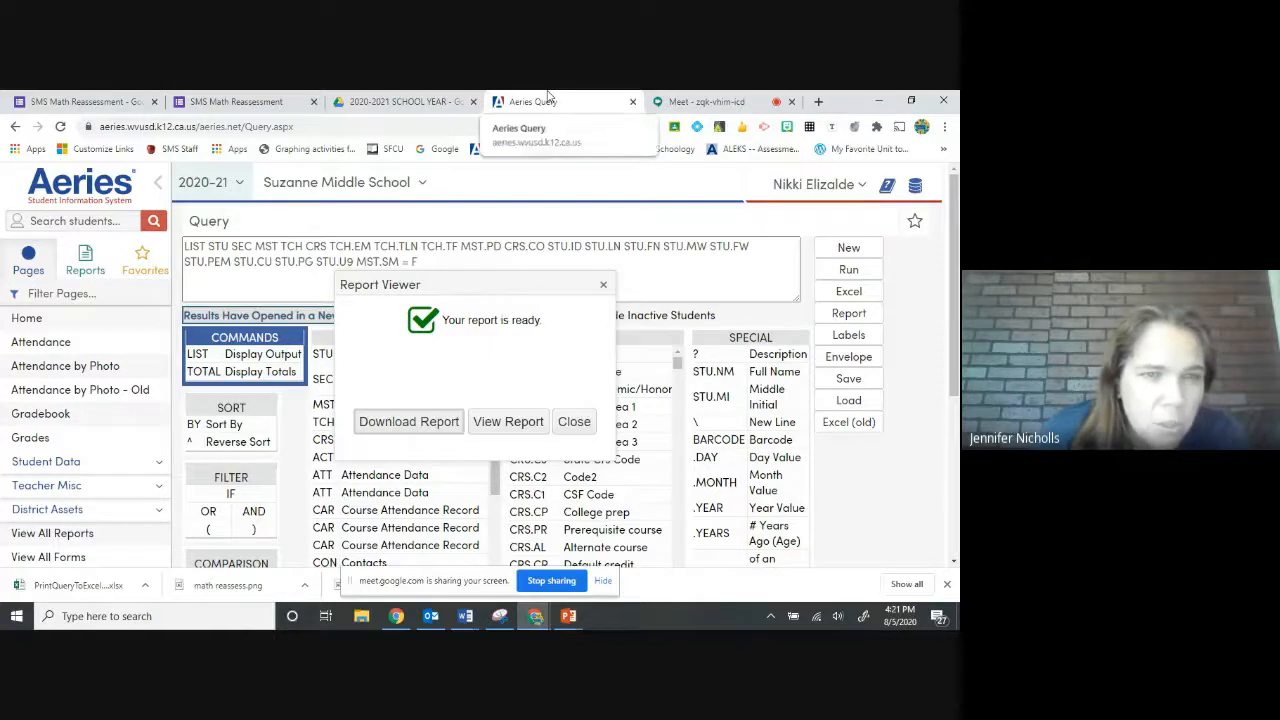
click(400, 101)
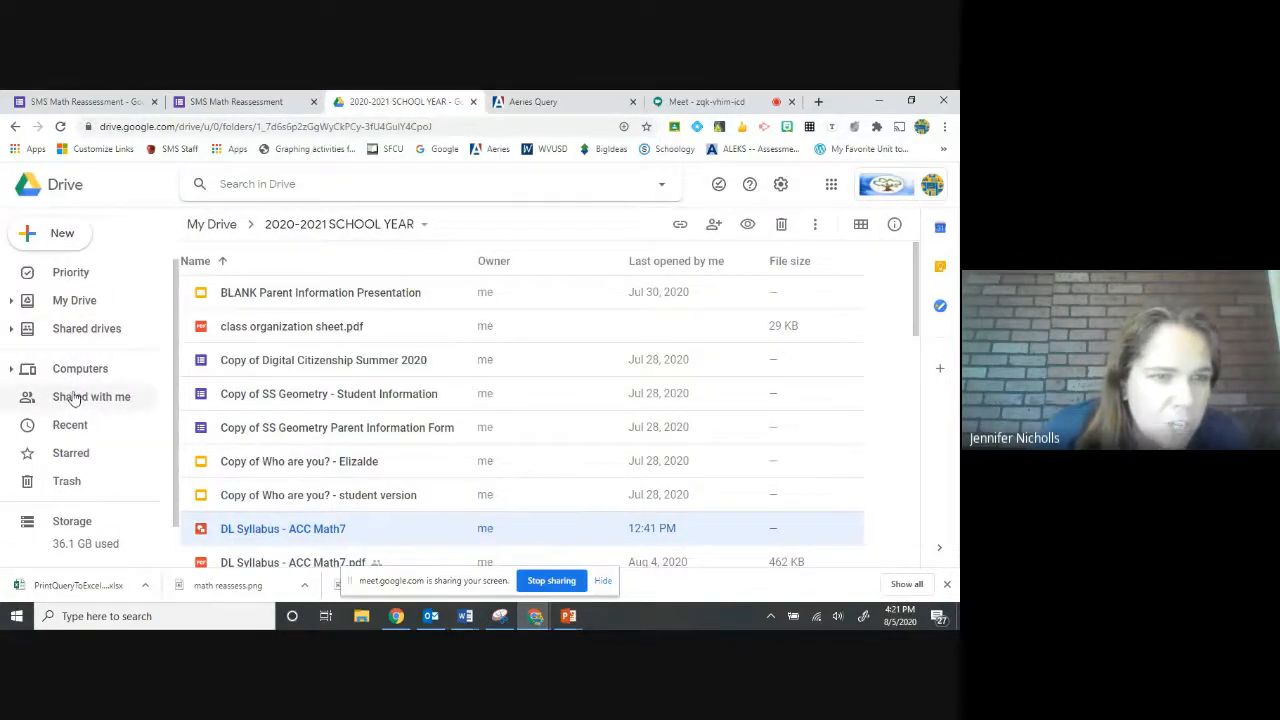
From Shared drives, open ExpressT2P suzanne and its Queries for database manager folder.
click(80, 333)
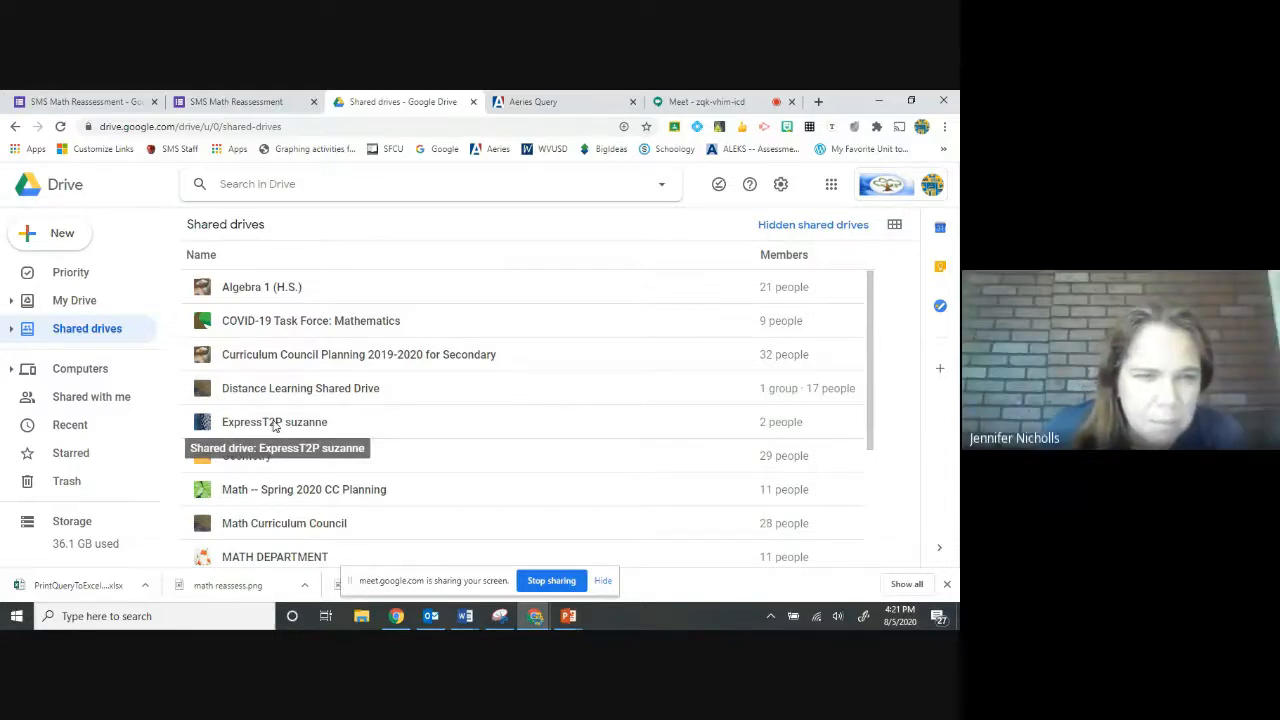
double_click(275, 425)
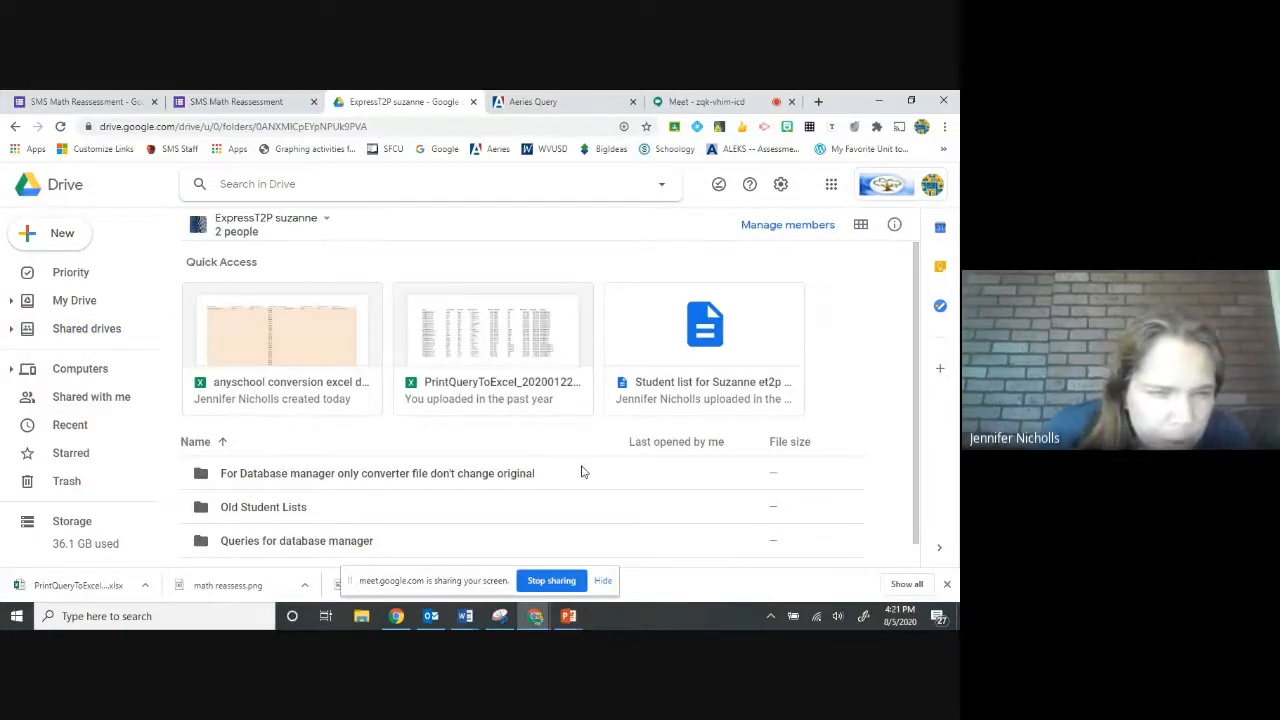
scroll(443, 479, down, 1)
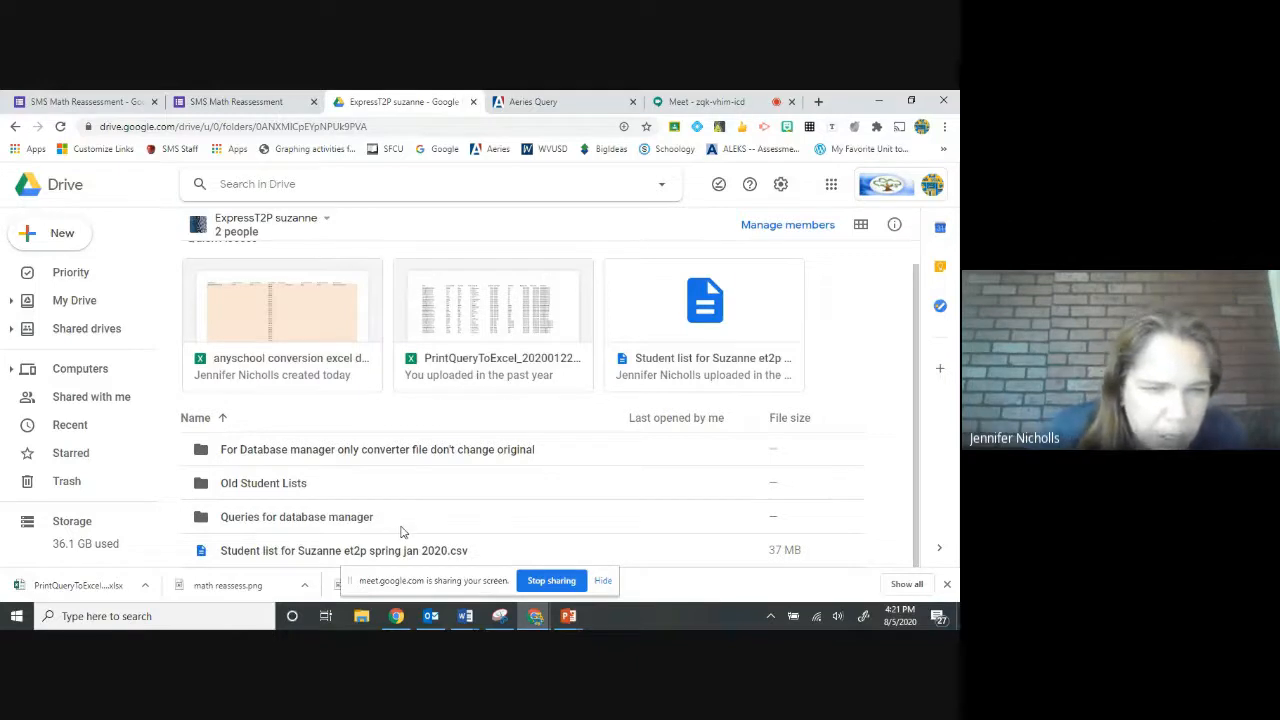
double_click(348, 522)
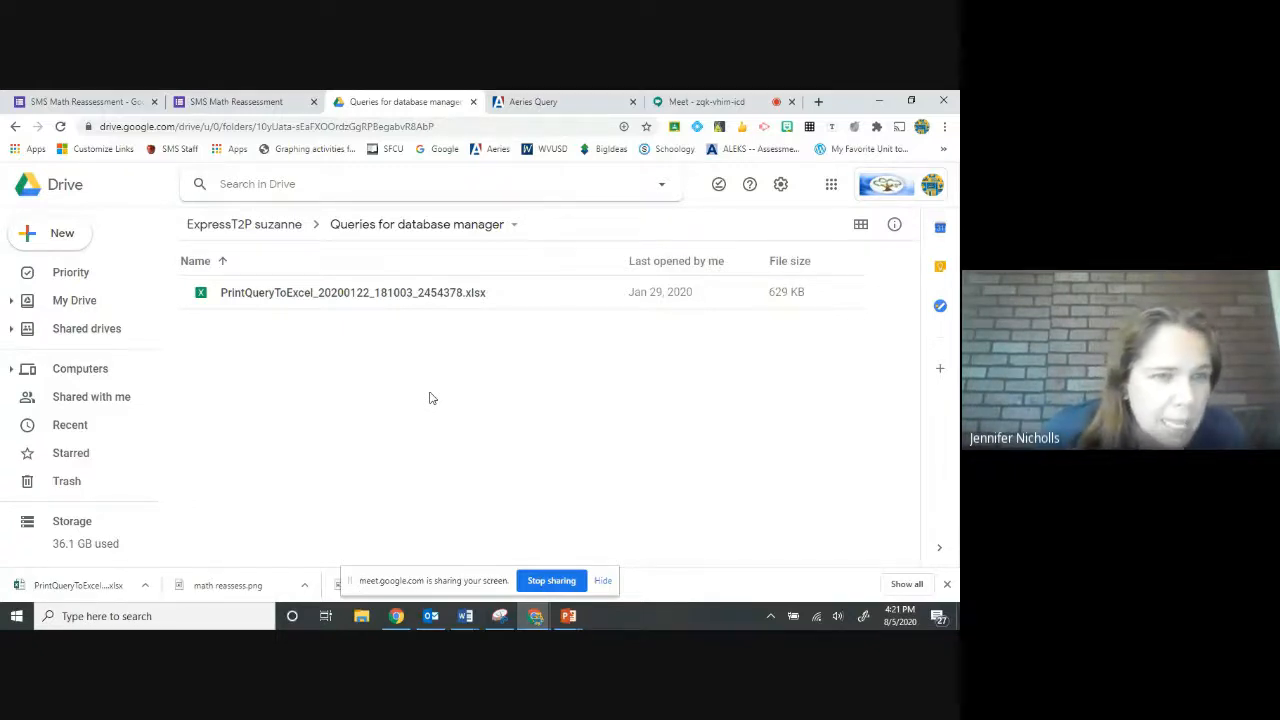
Upload PrintQueryToExcel_20200805_162037_3458968.xlsx from Downloads into the Drive folder.
click(62, 233)
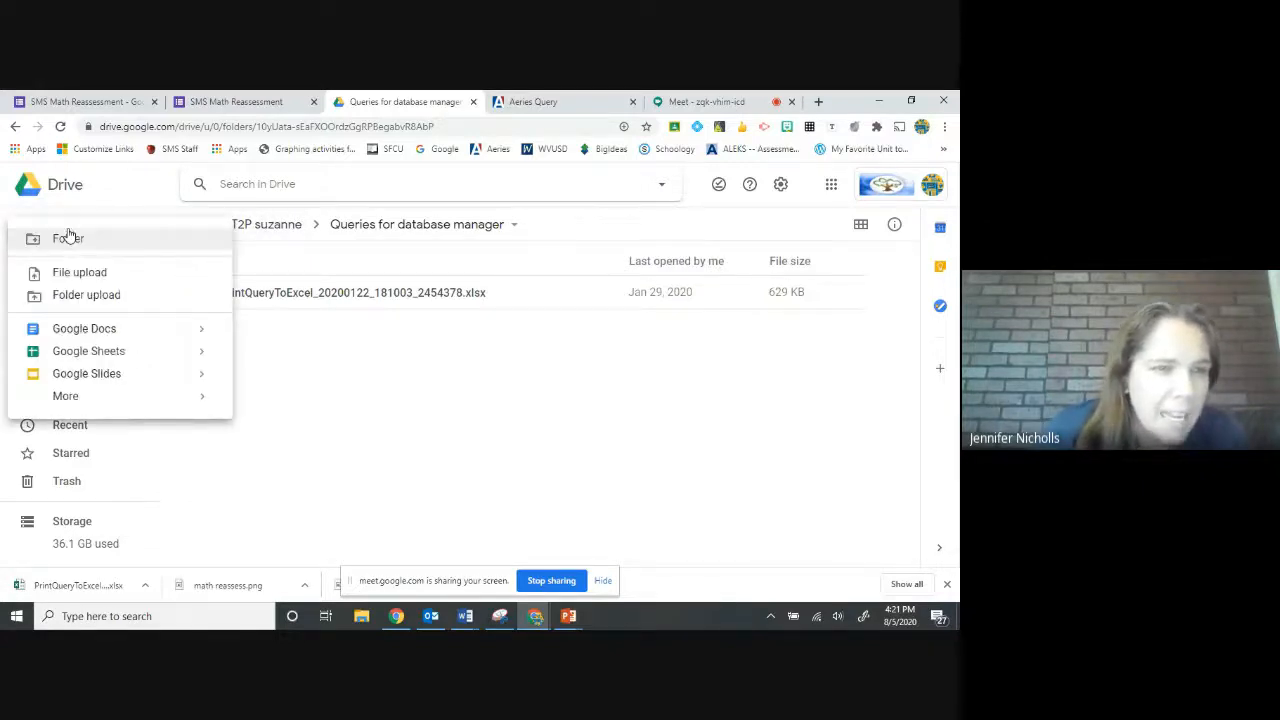
click(84, 272)
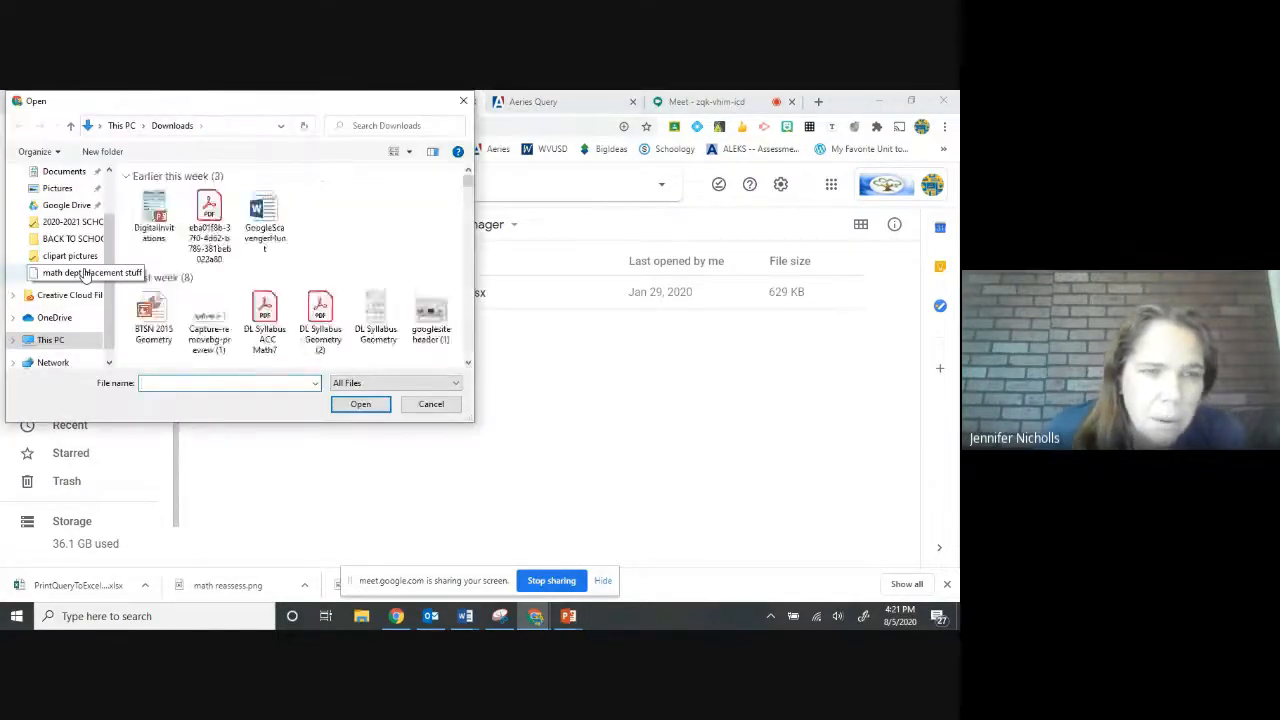
scroll(62, 215, up, 2)
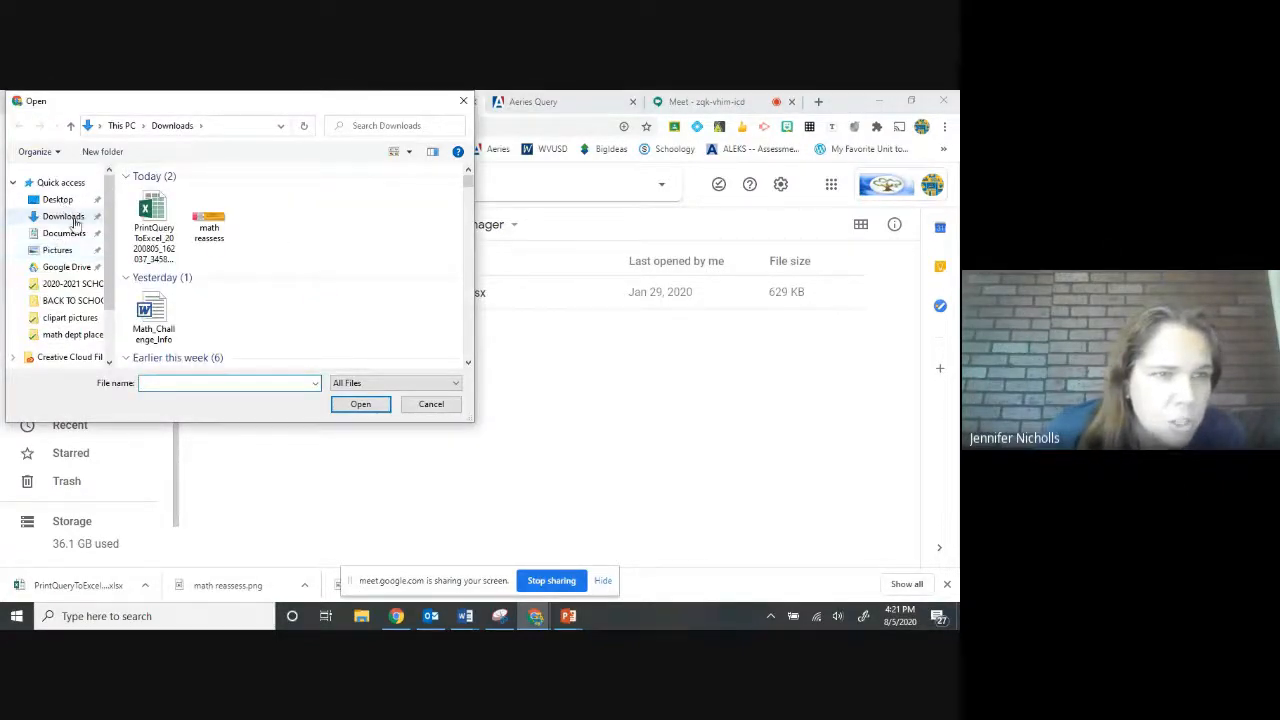
click(75, 222)
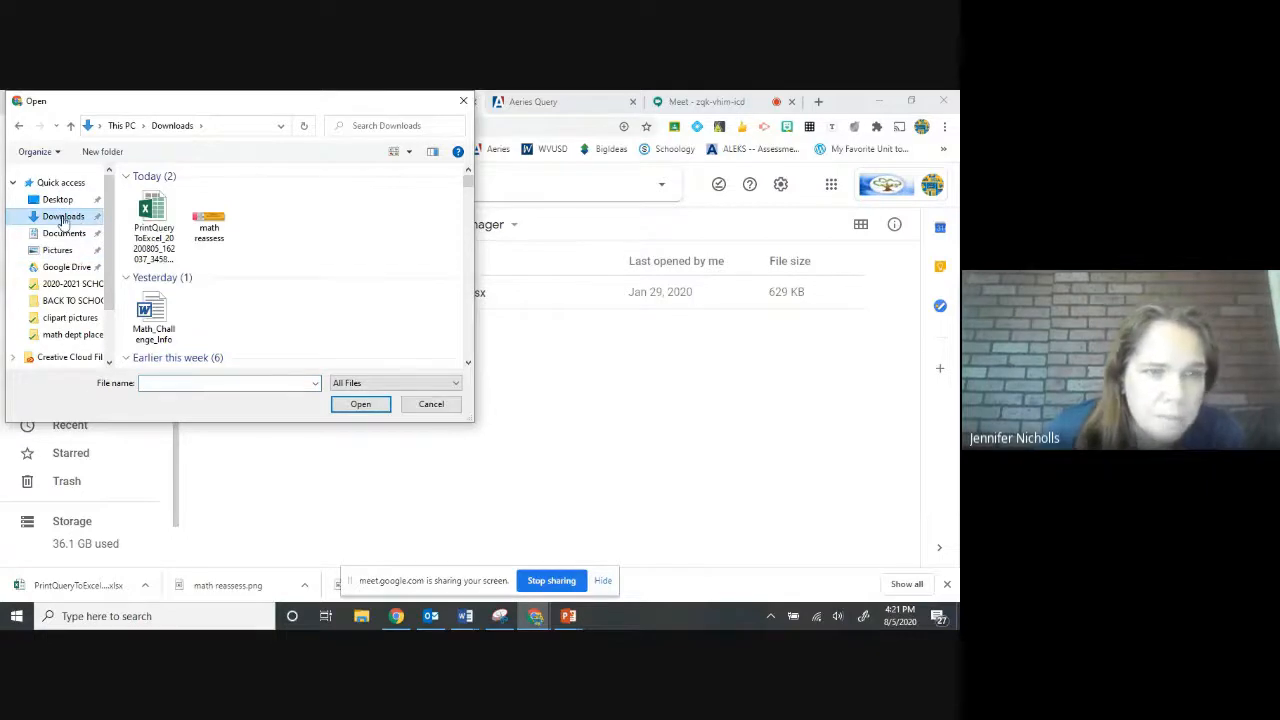
double_click(155, 215)
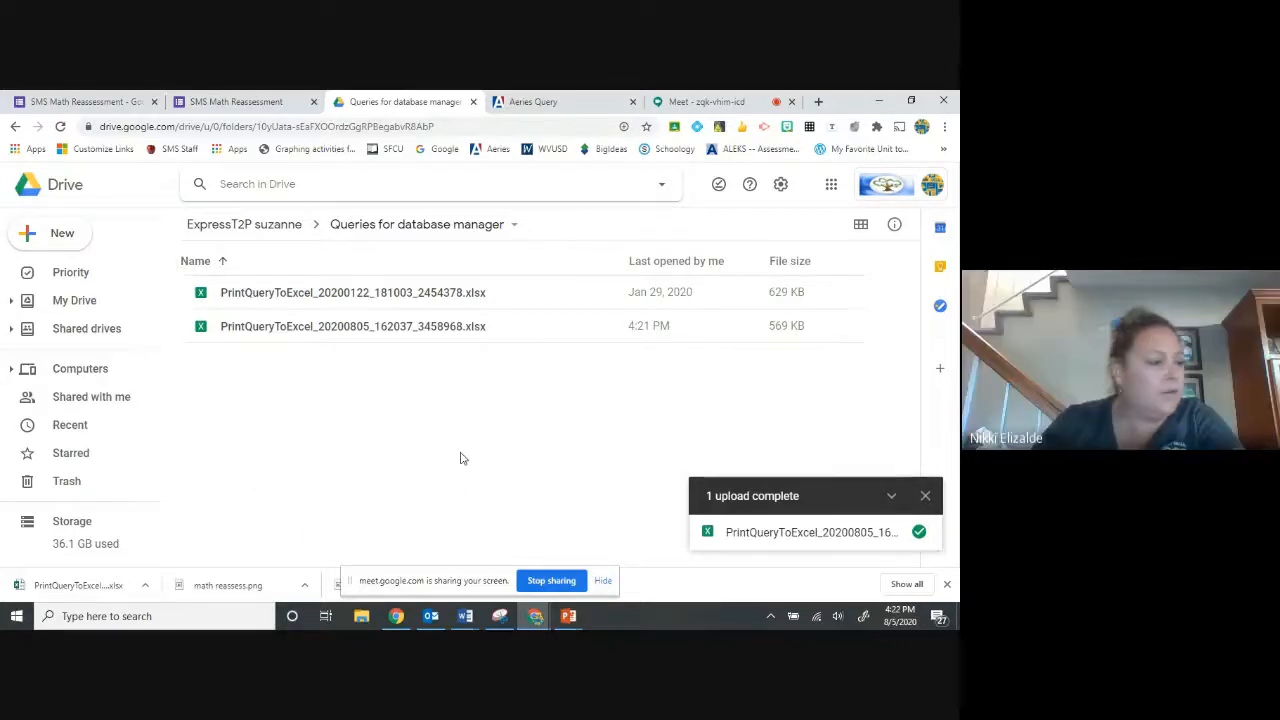
Check the Meet tab, return to the Drive folder, and stop screen sharing.
click(700, 103)
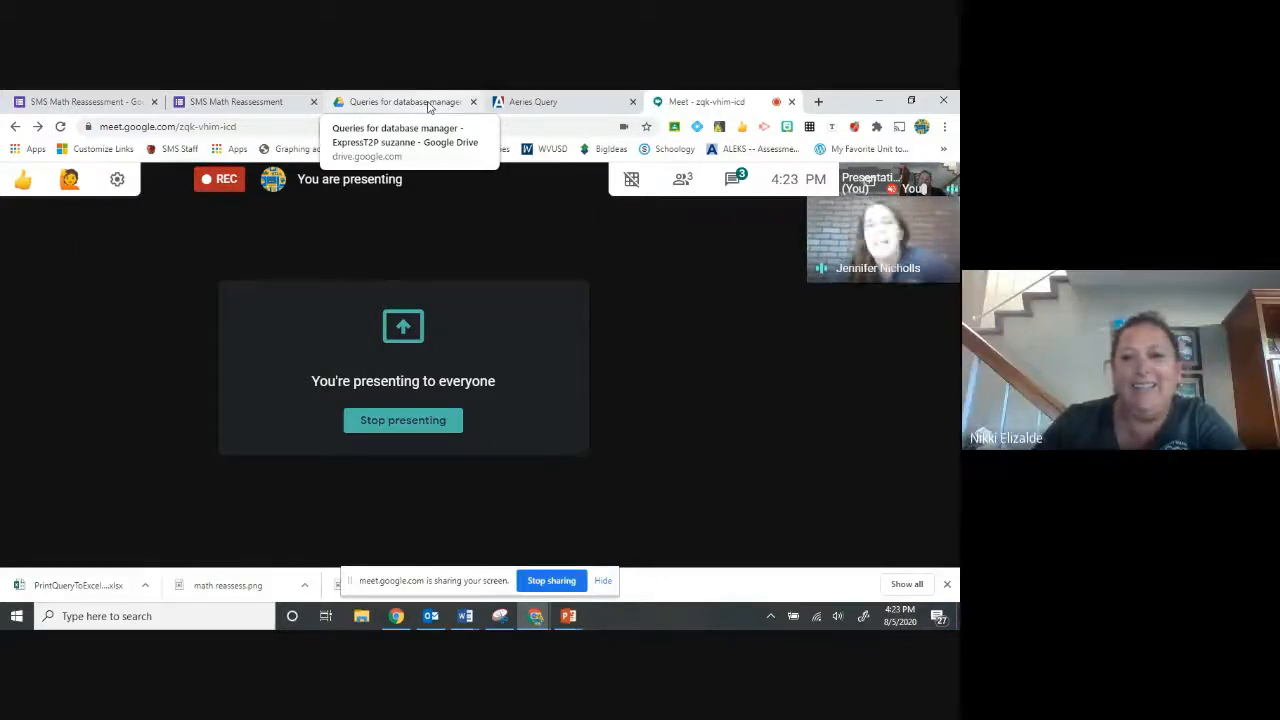
click(429, 104)
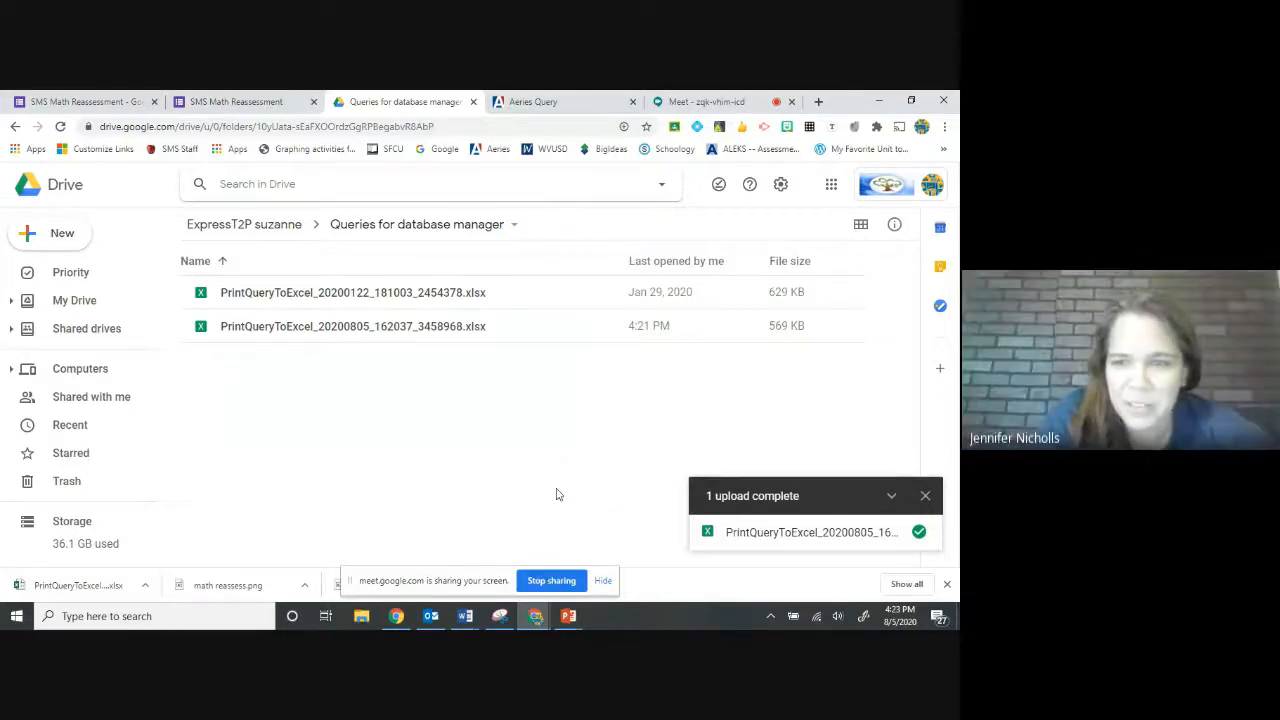
click(558, 584)
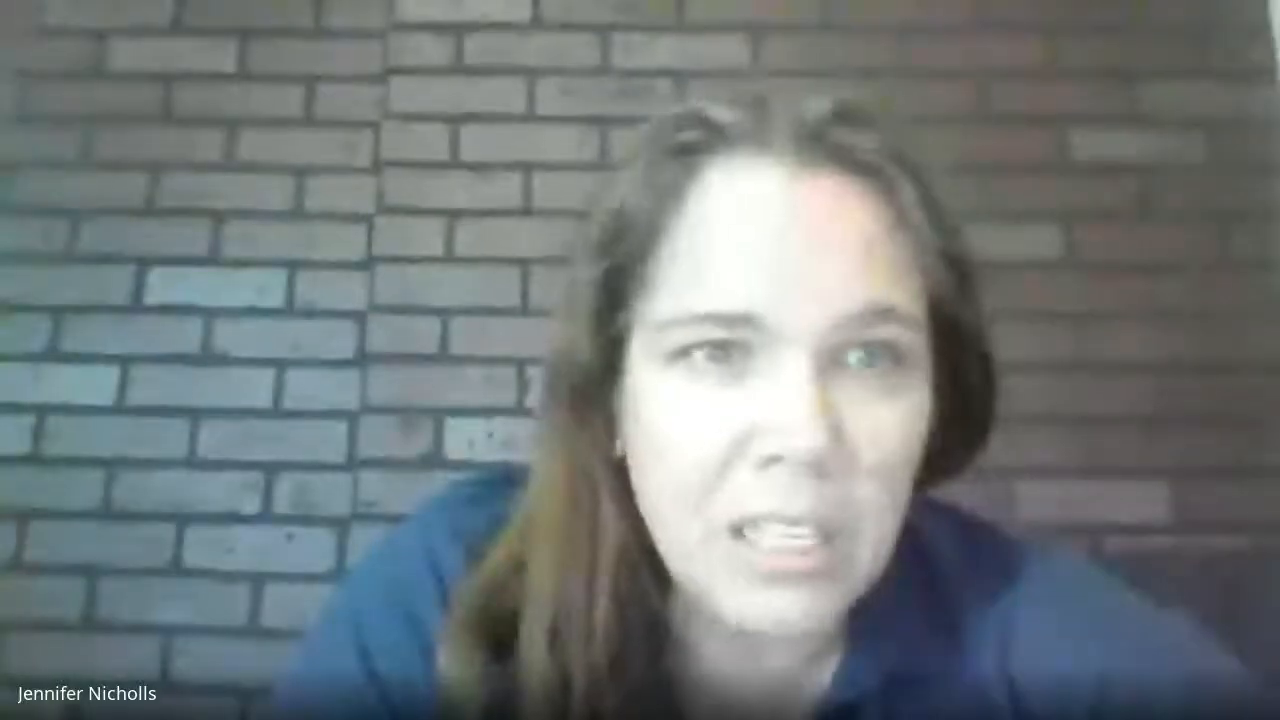